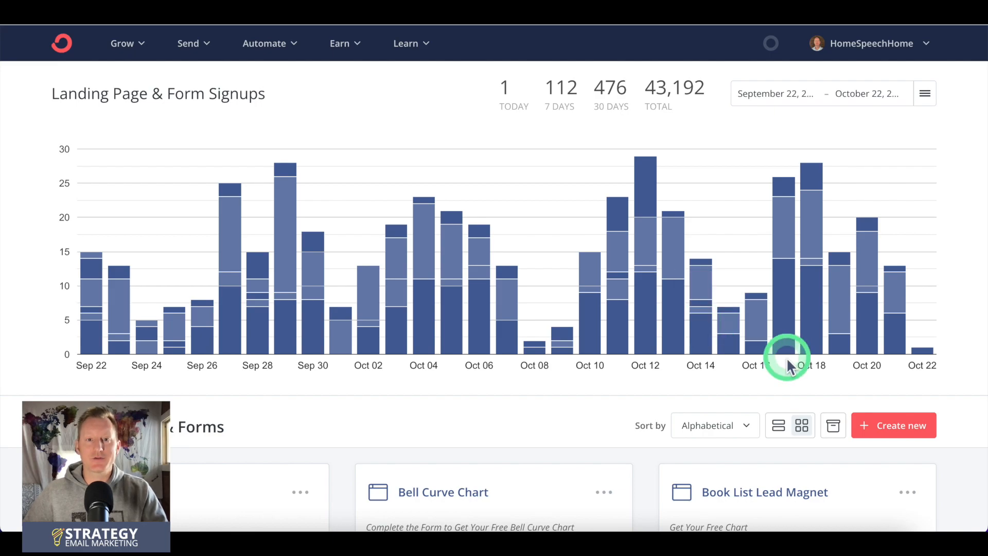
Step: Create a new inline subscriber form from the Clare template
click(873, 414)
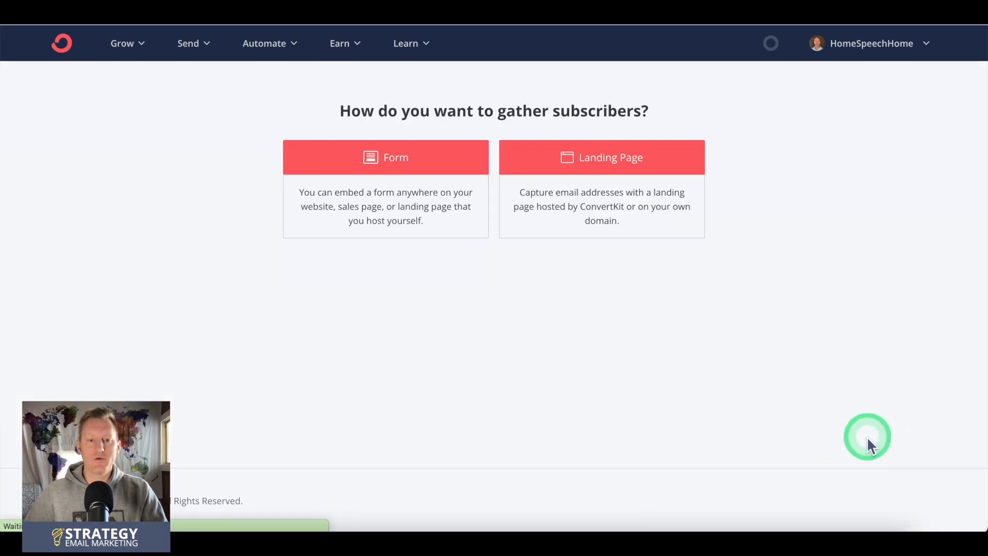
click(338, 166)
click(247, 227)
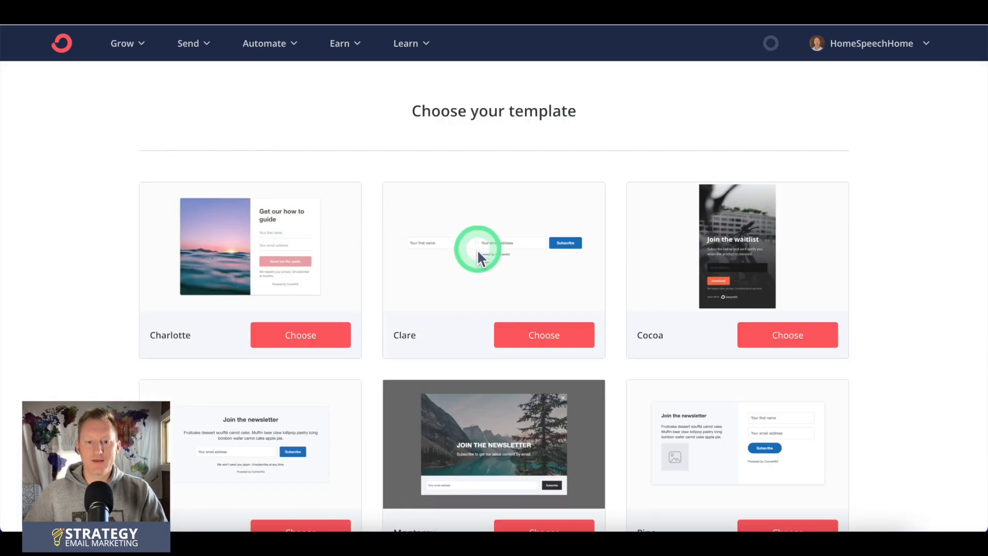
click(530, 337)
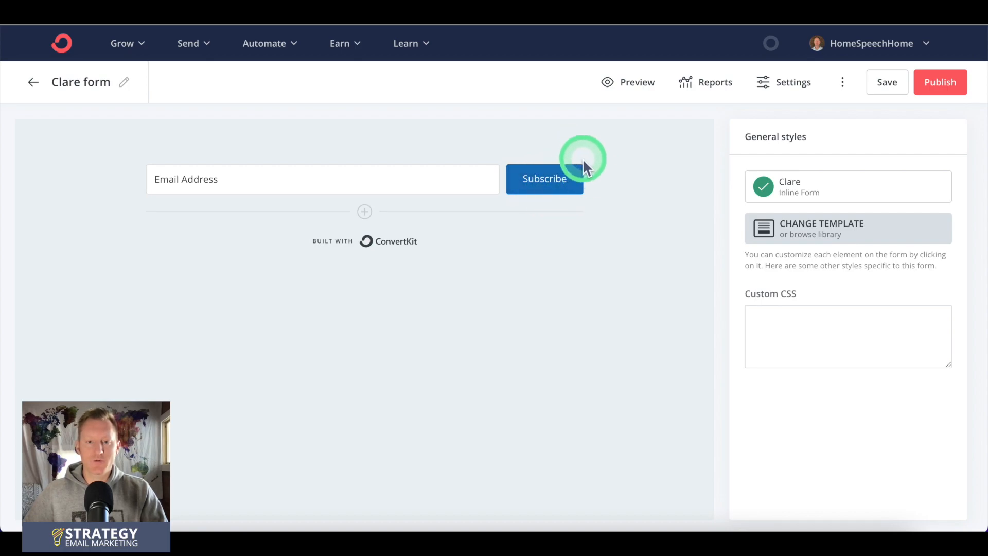
Step: Review the email field's styles and the form's incentive email settings, leaving the settings without saving
click(417, 167)
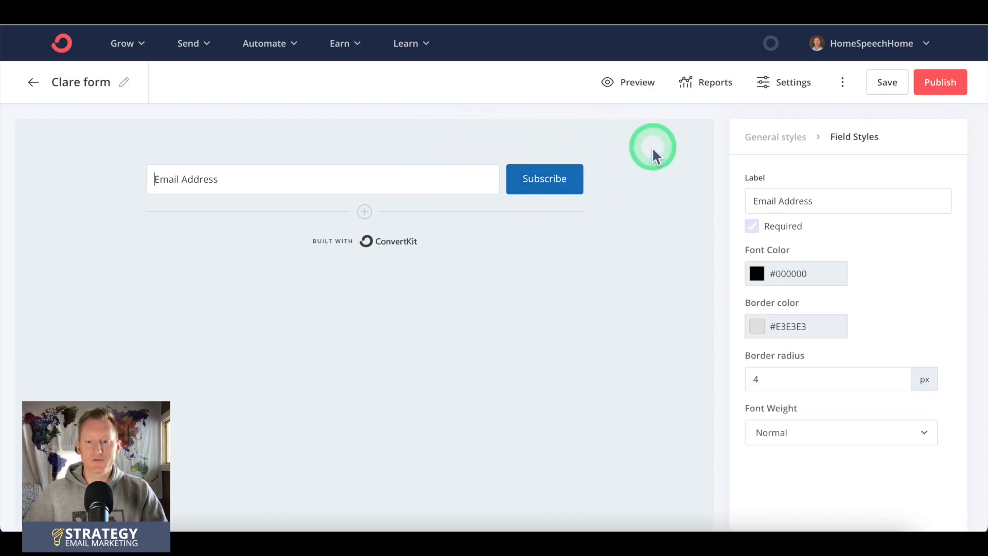
click(766, 83)
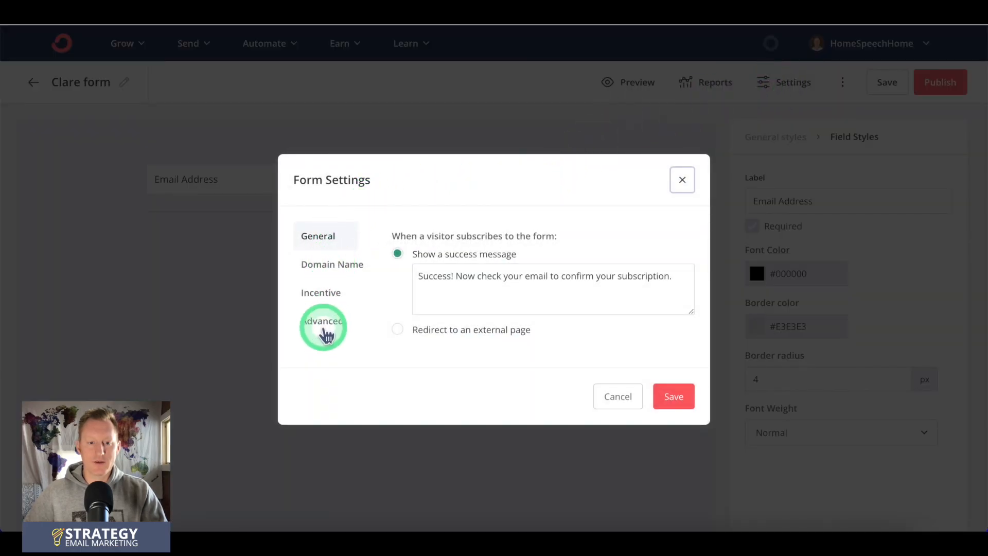
click(322, 292)
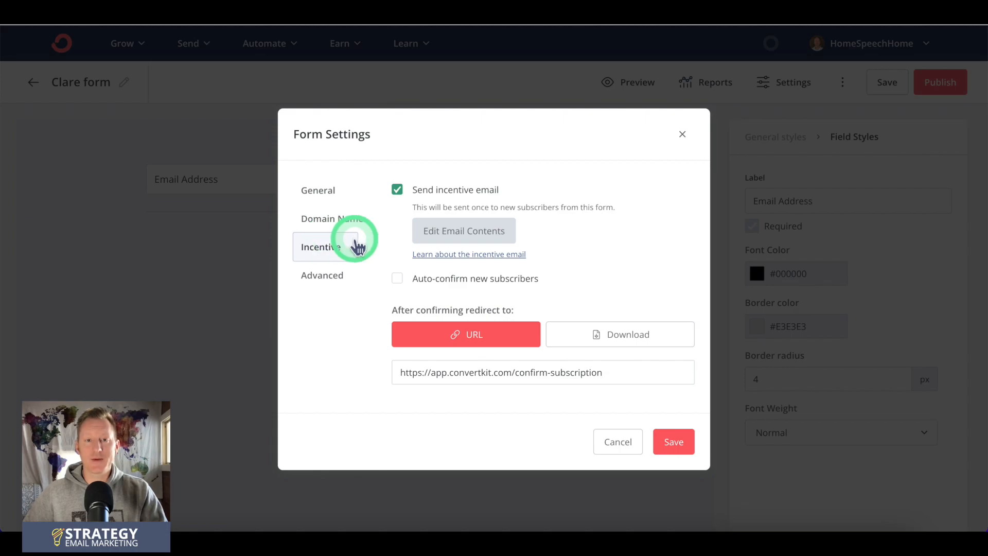
click(620, 444)
Step: Publish the Clare form and copy its HTML embed code
click(926, 82)
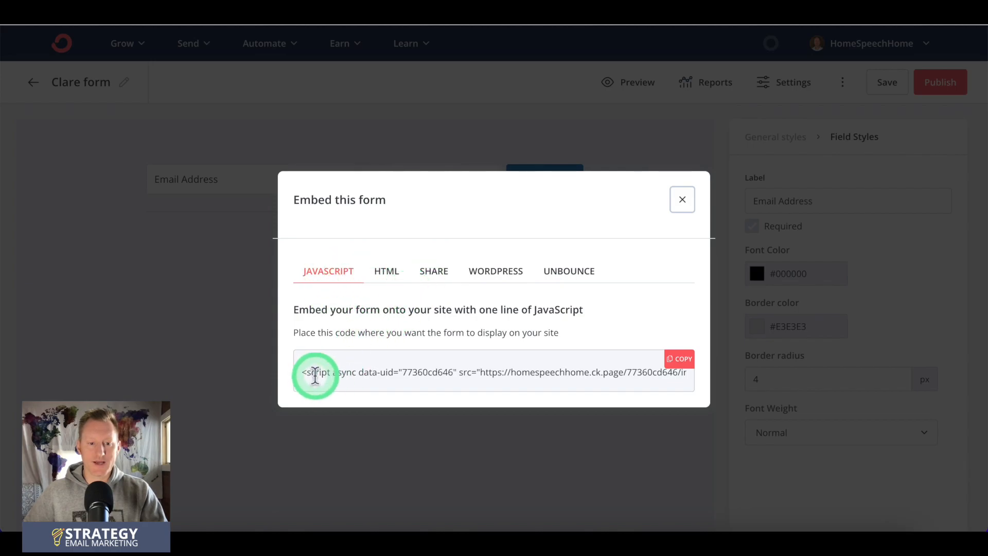
click(384, 270)
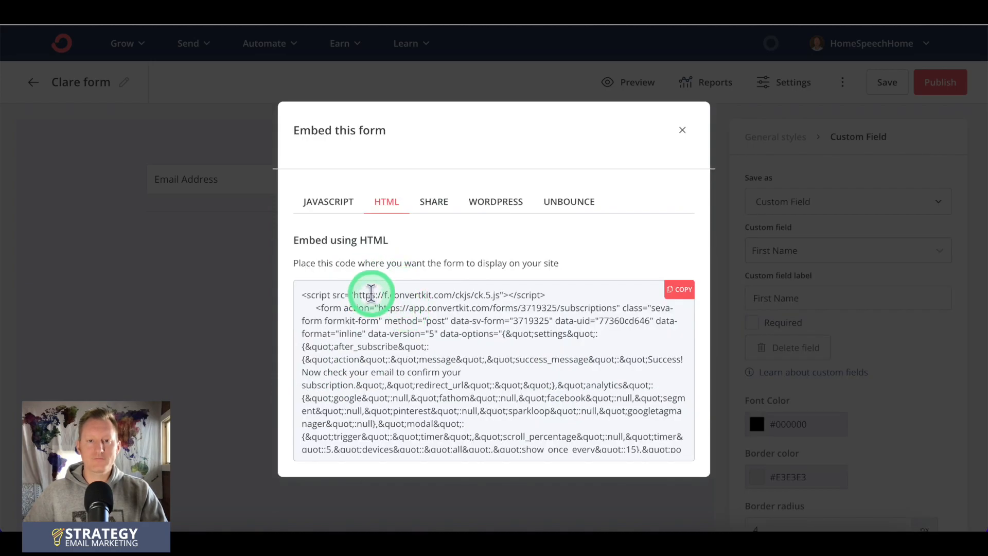
click(371, 293)
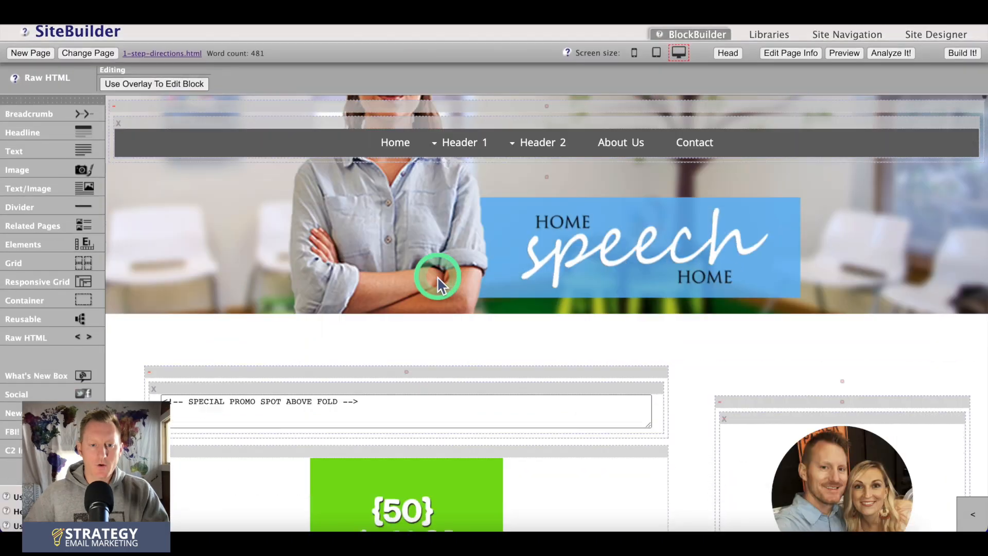
Step: In the site builder, paste the form's embed code into the empty Raw HTML block below the share-this-page text
scroll(427, 264, down, 15)
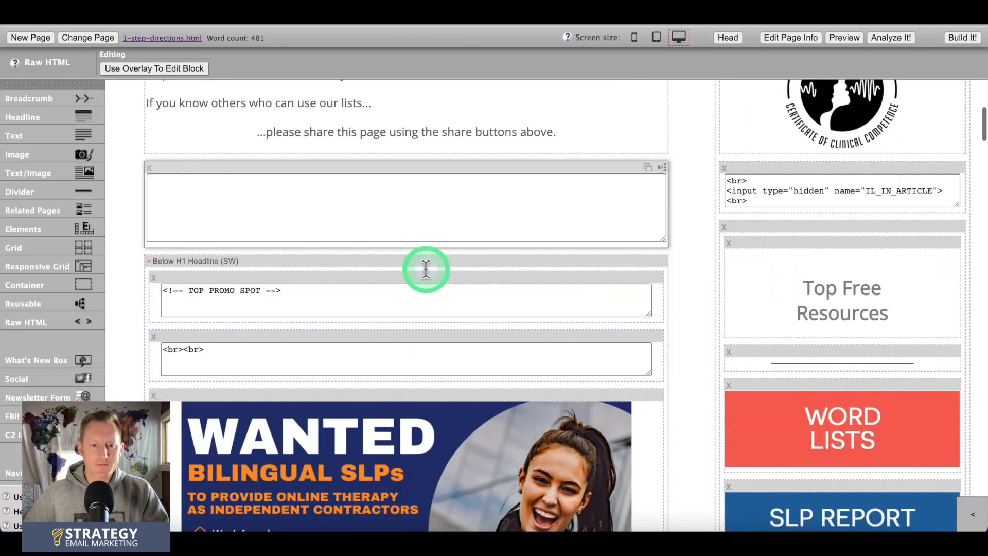
scroll(426, 269, down, 1)
click(297, 178)
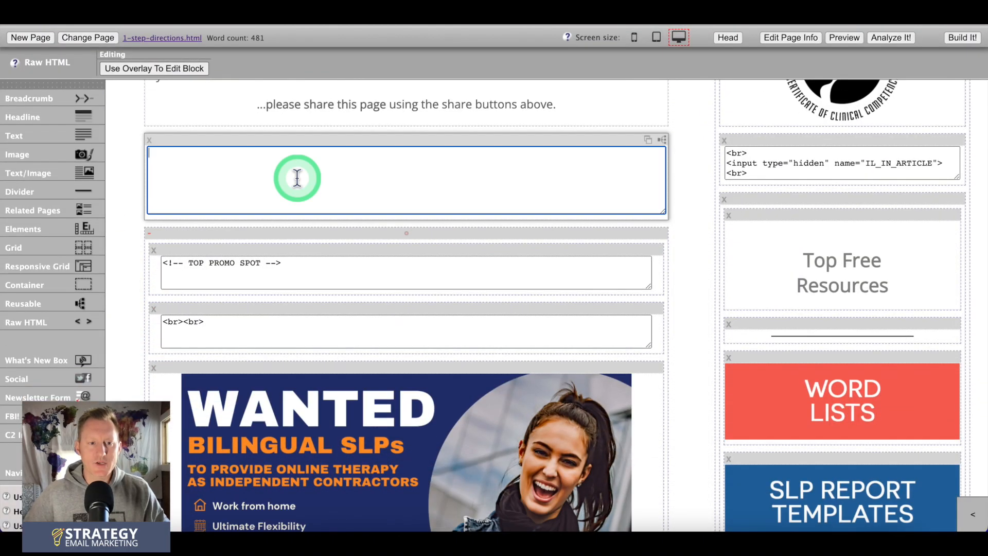
key(super+v)
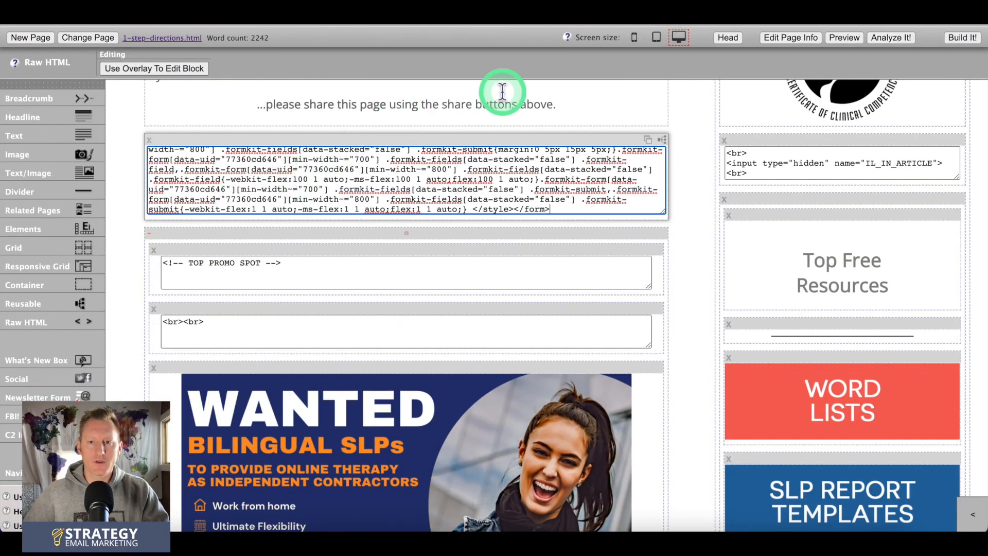
Step: Build the 1-step-directions.html page to publish it to the web and look over the published page
click(962, 39)
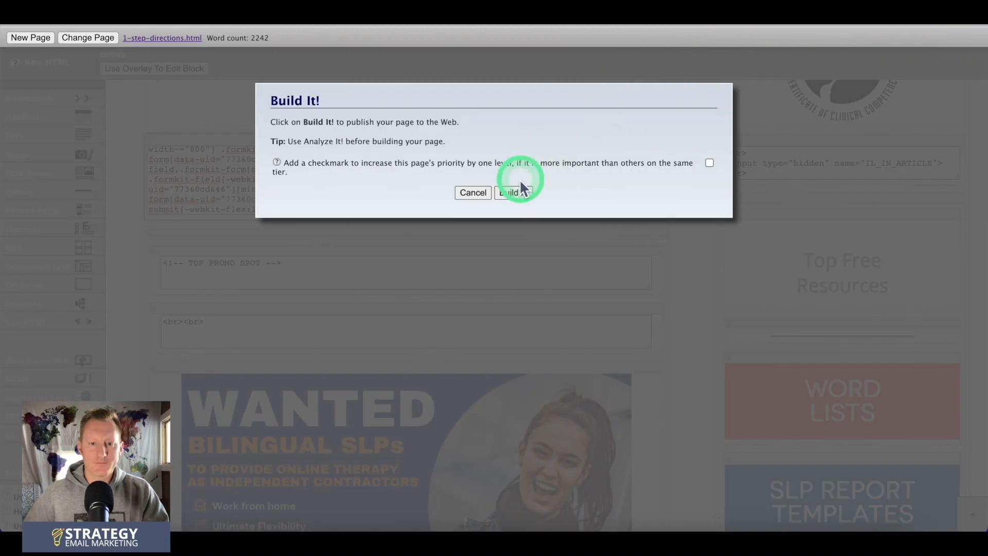
click(513, 201)
scroll(507, 72, down, 2)
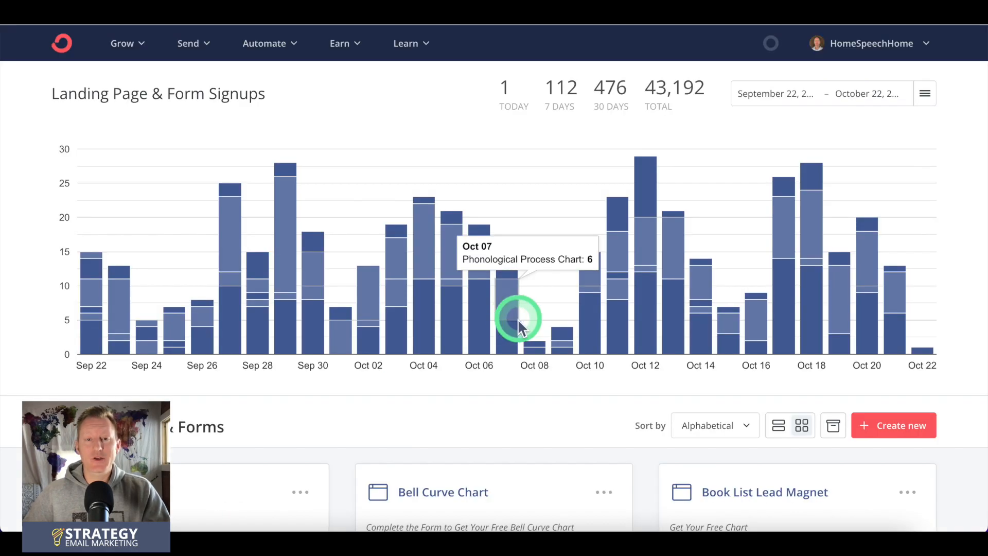
Step: Back in ConvertKit, browse the landing page templates and create a landing page from the Abbey template
click(873, 428)
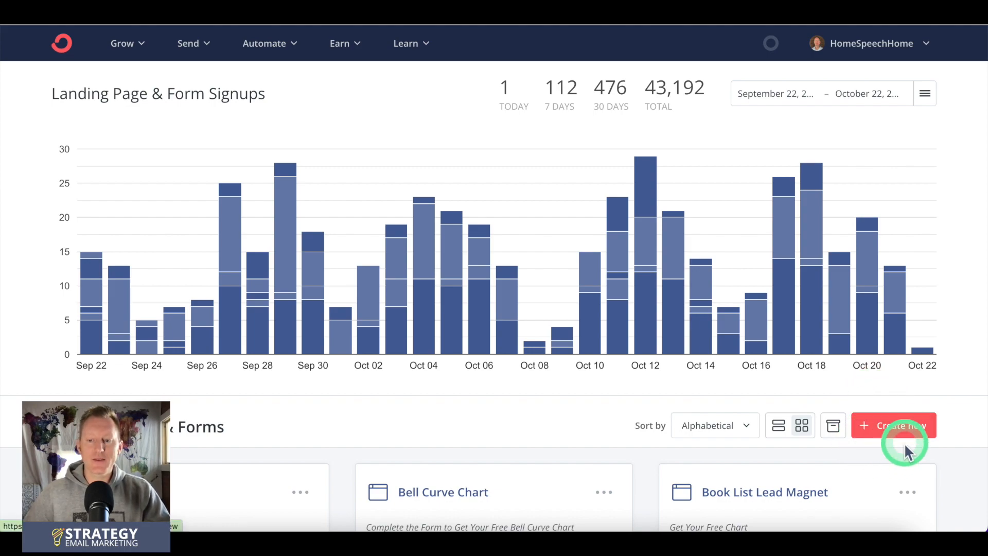
click(890, 432)
click(603, 165)
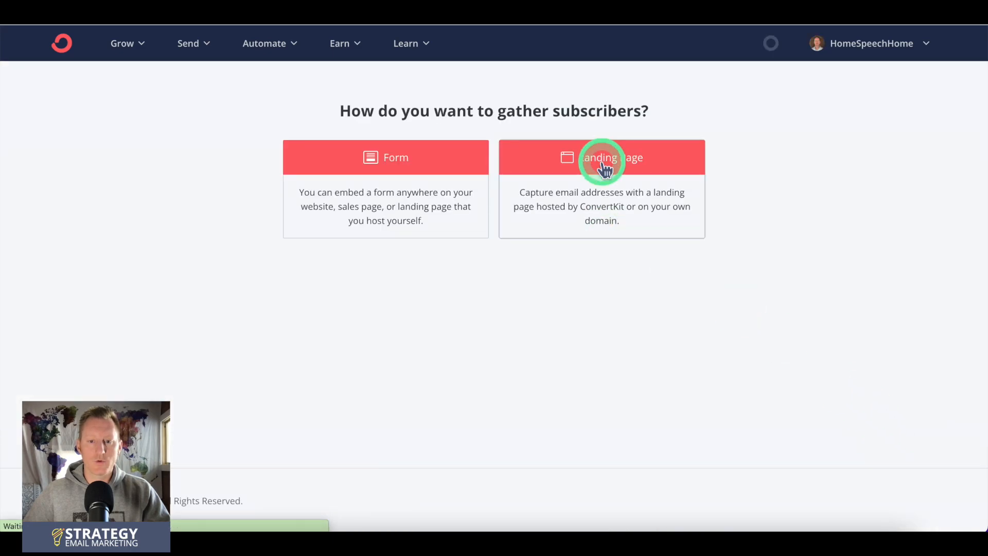
scroll(453, 248, down, 8)
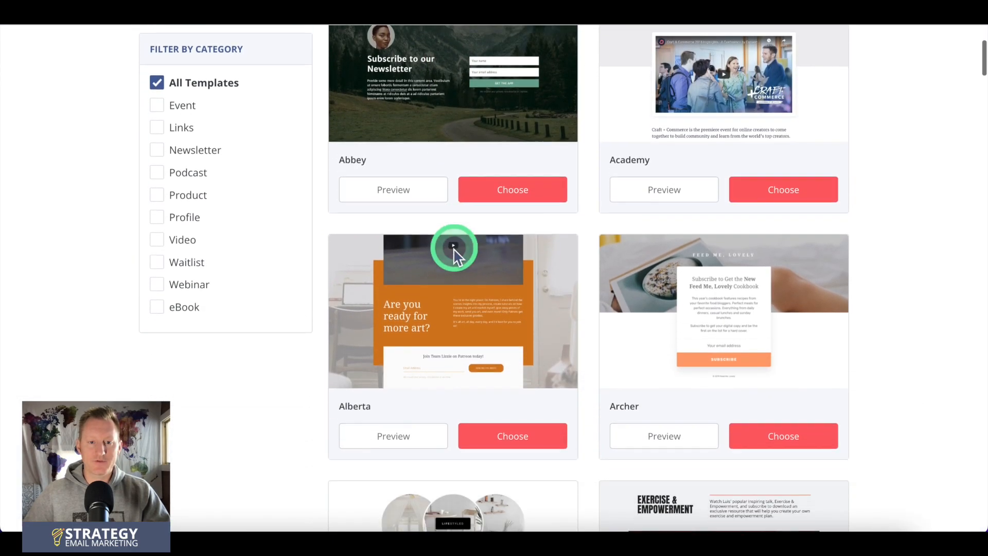
scroll(453, 247, down, 7)
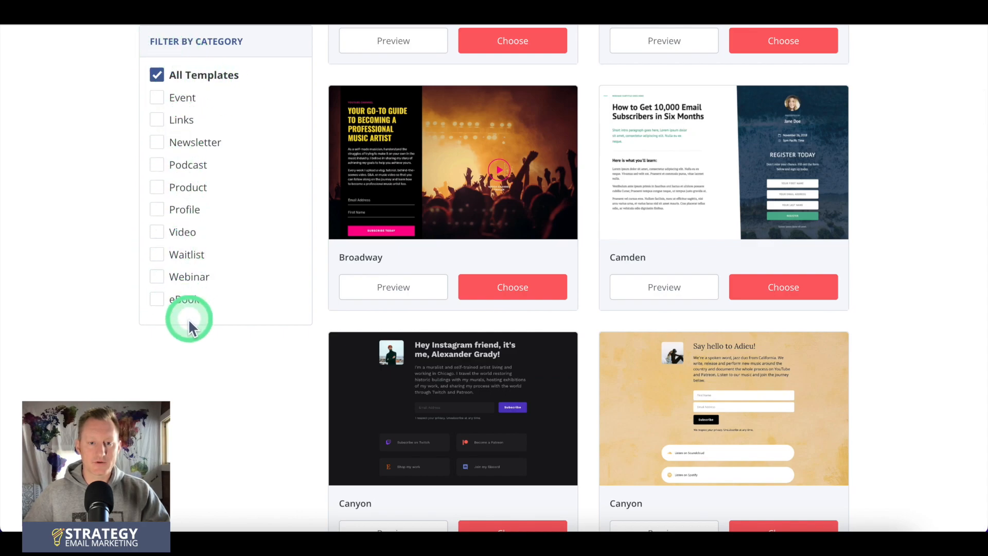
scroll(551, 172, down, 8)
scroll(551, 173, up, 20)
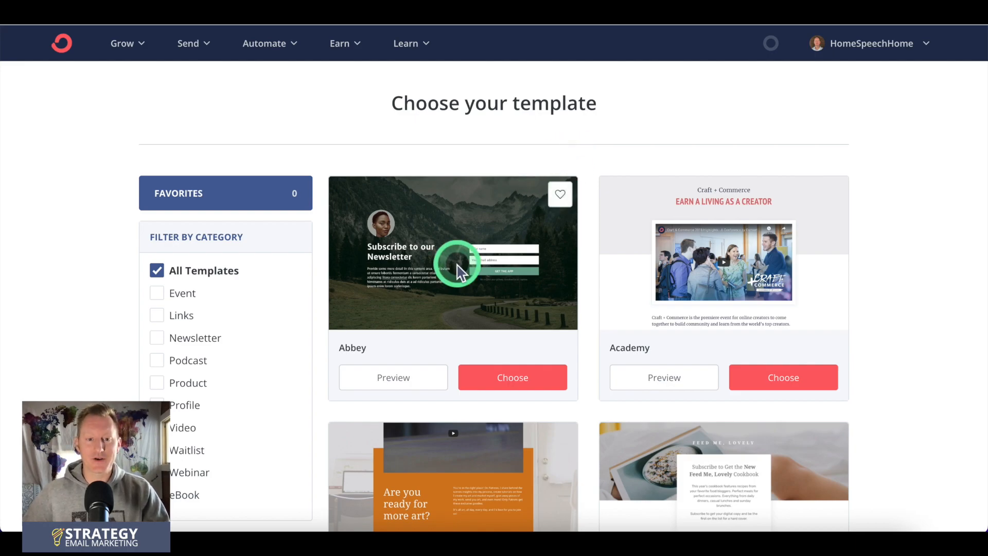
click(499, 378)
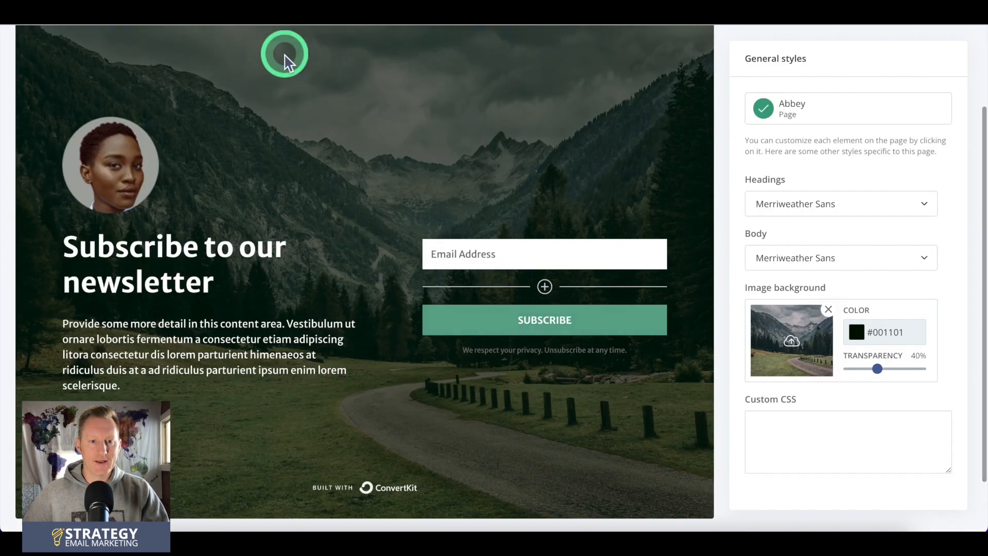
Step: Look over the Abbey landing page and copy its share URL from the publishing options
scroll(285, 273, up, 2)
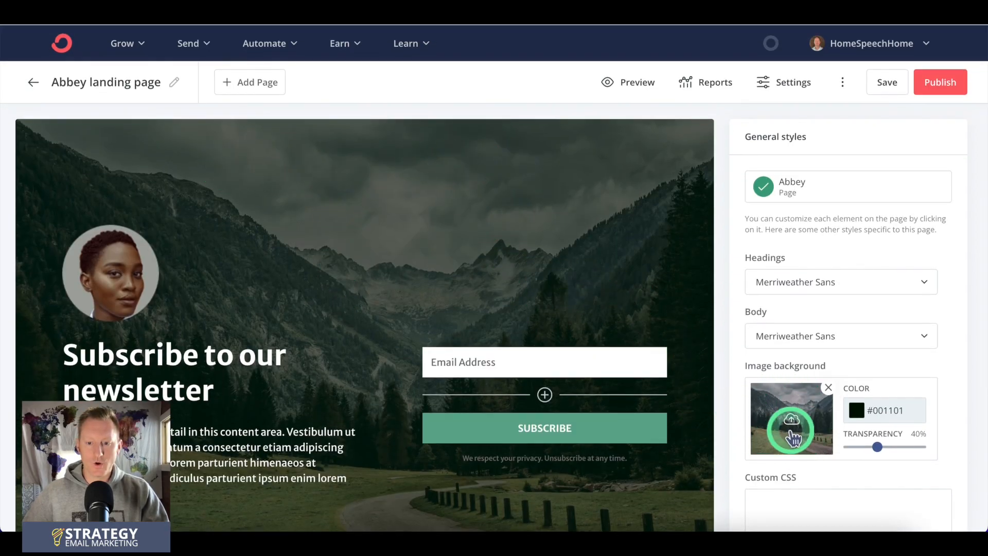
scroll(579, 321, down, 2)
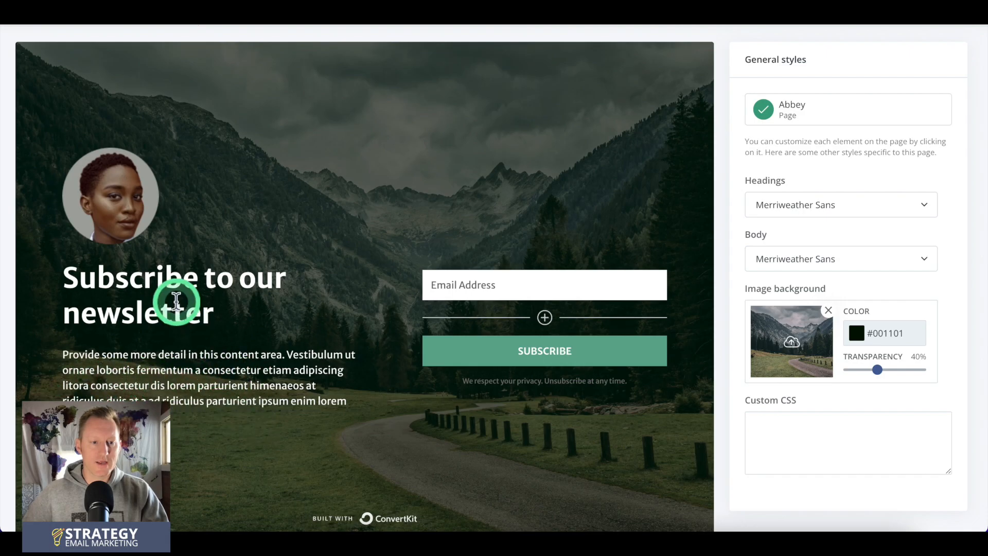
scroll(335, 348, down, 2)
scroll(341, 346, up, 4)
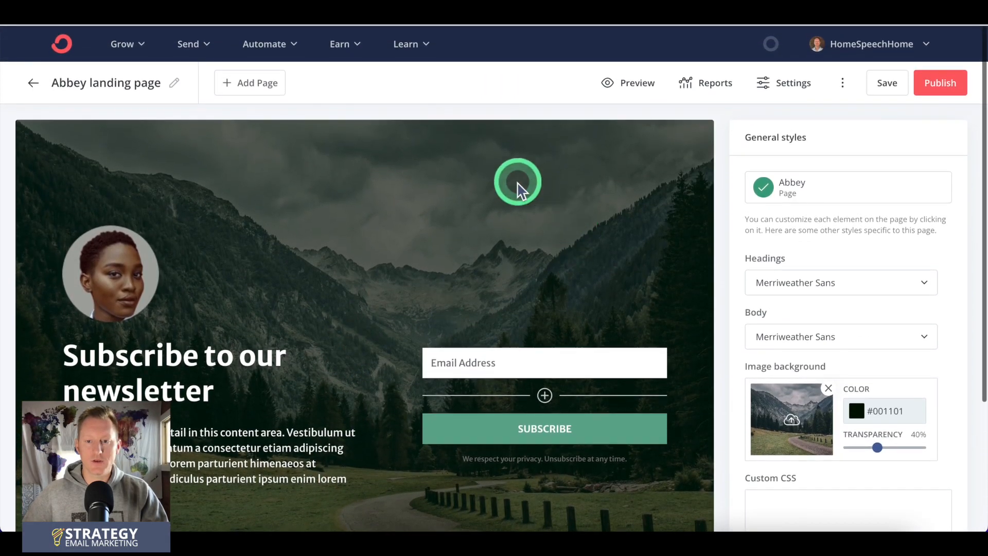
click(930, 83)
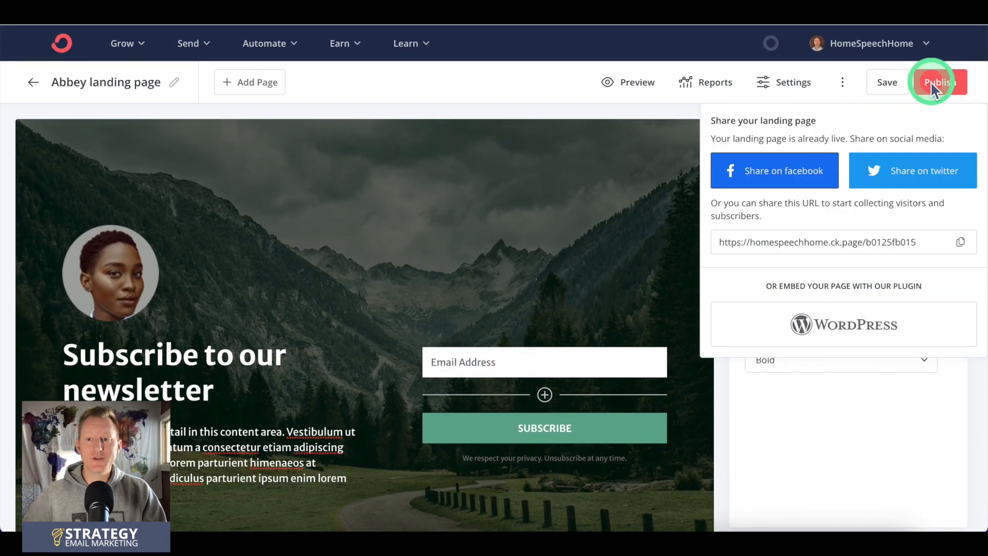
click(960, 242)
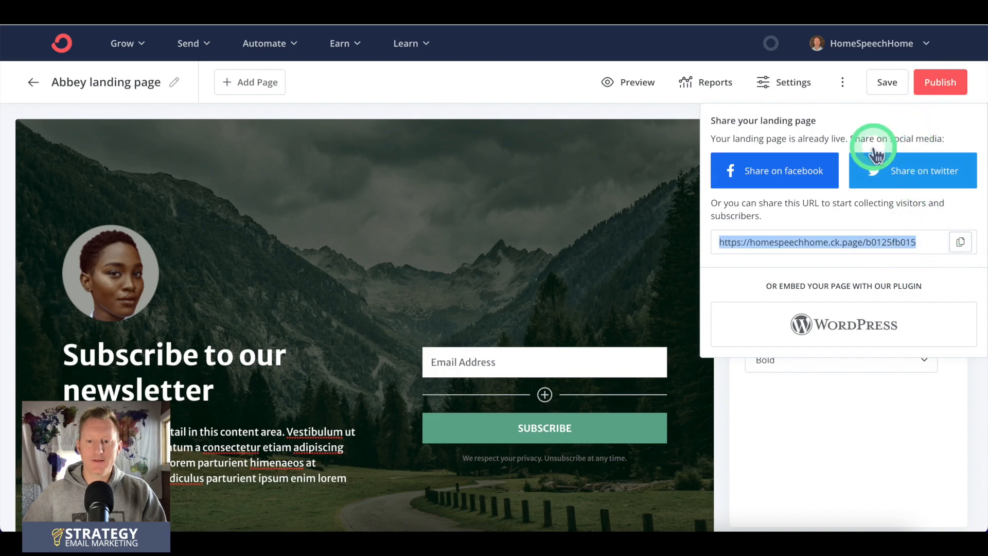
Step: Open the copied landing page URL in a new browser tab to view the live page
key(super+t)
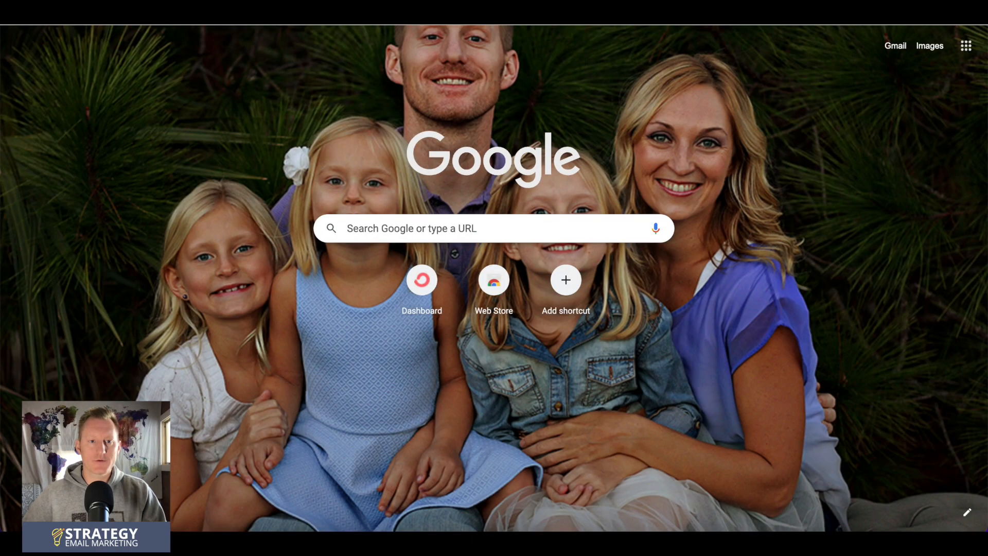
key(super+v)
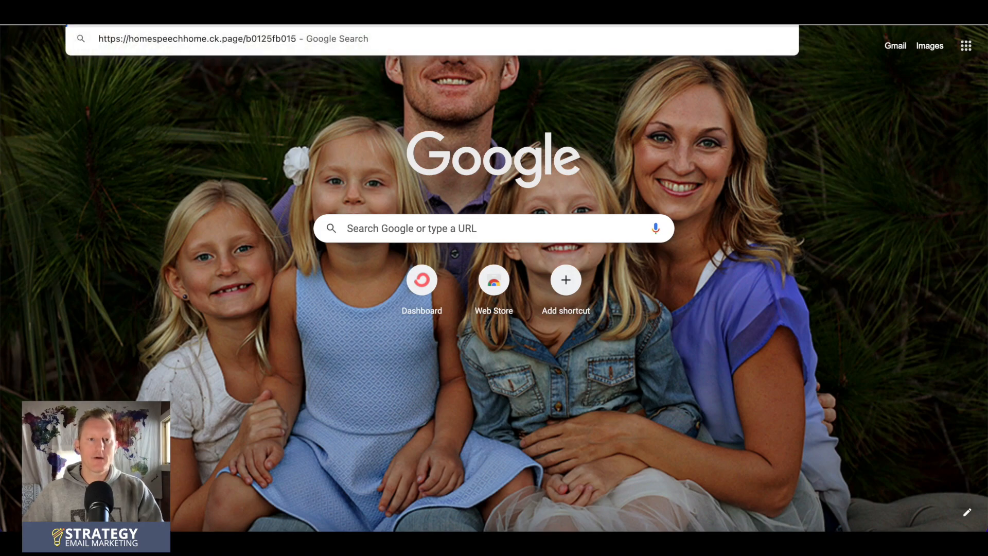
key(Return)
click(289, 473)
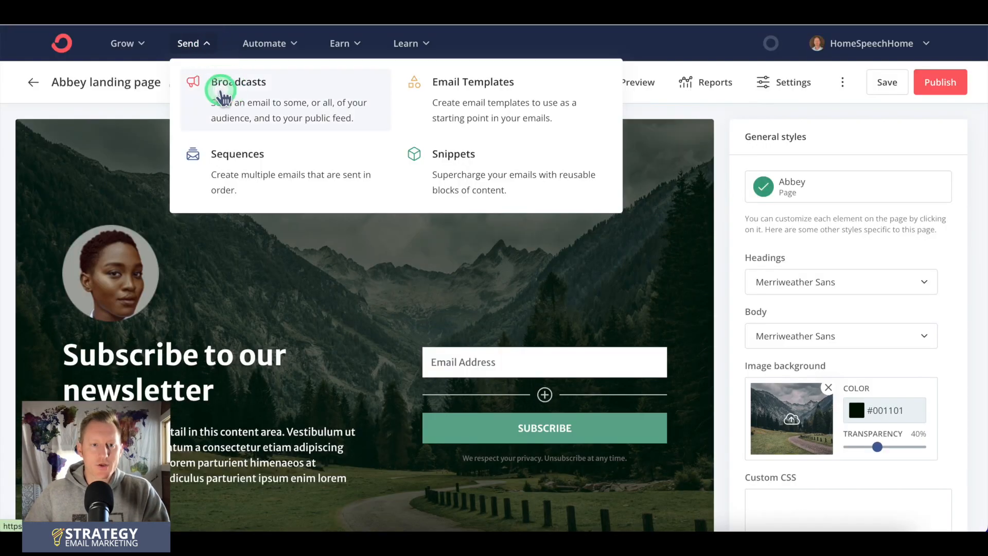
Step: Go to the list of broadcasts in ConvertKit and start a new broadcast
click(217, 84)
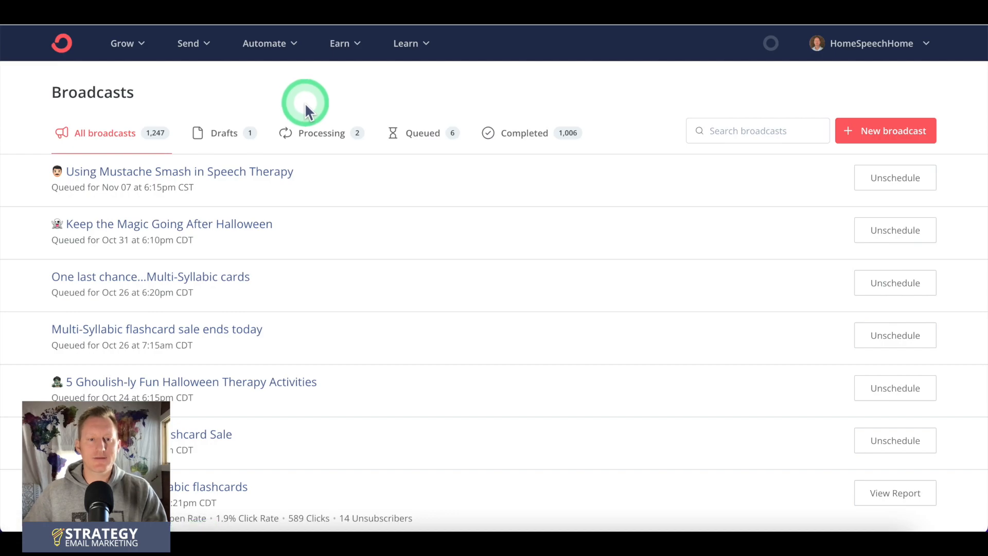
click(198, 46)
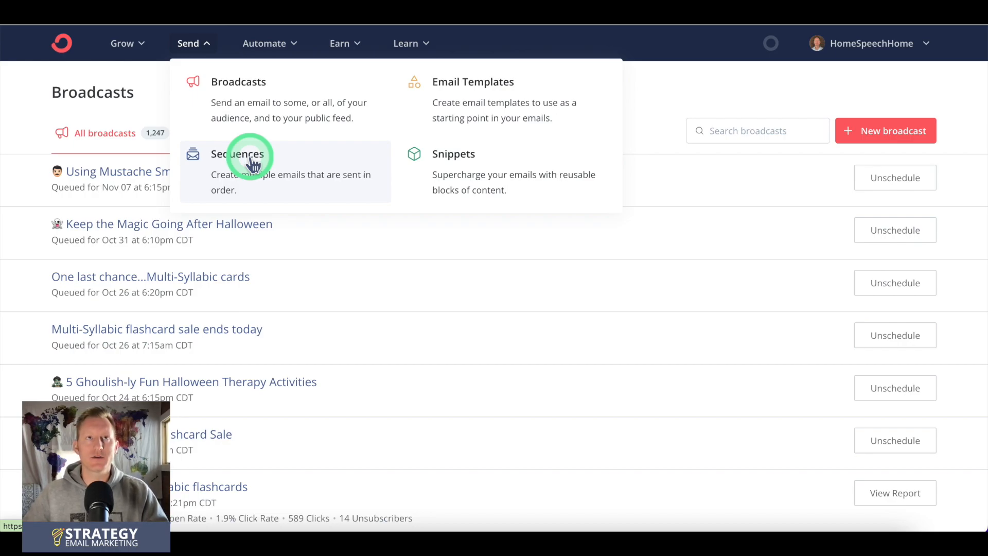
click(205, 101)
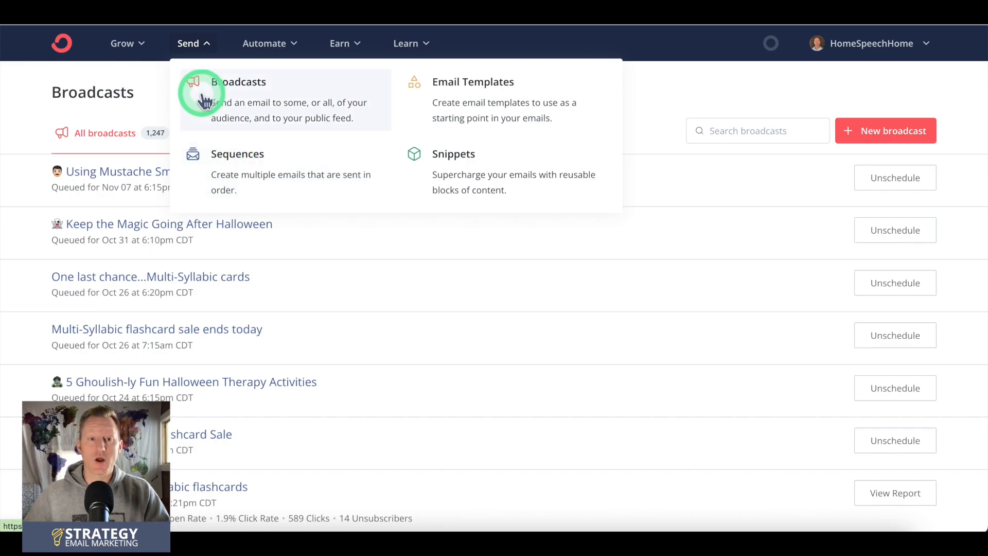
click(879, 134)
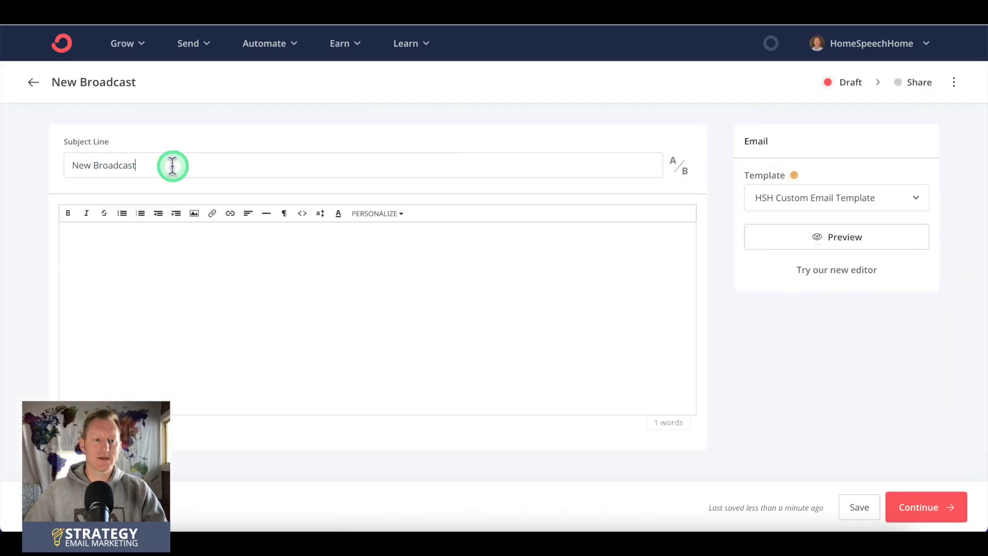
Step: Set the broadcast's subject line to "My broadcast" and add a second subject line for A/B testing
triple_click(172, 165)
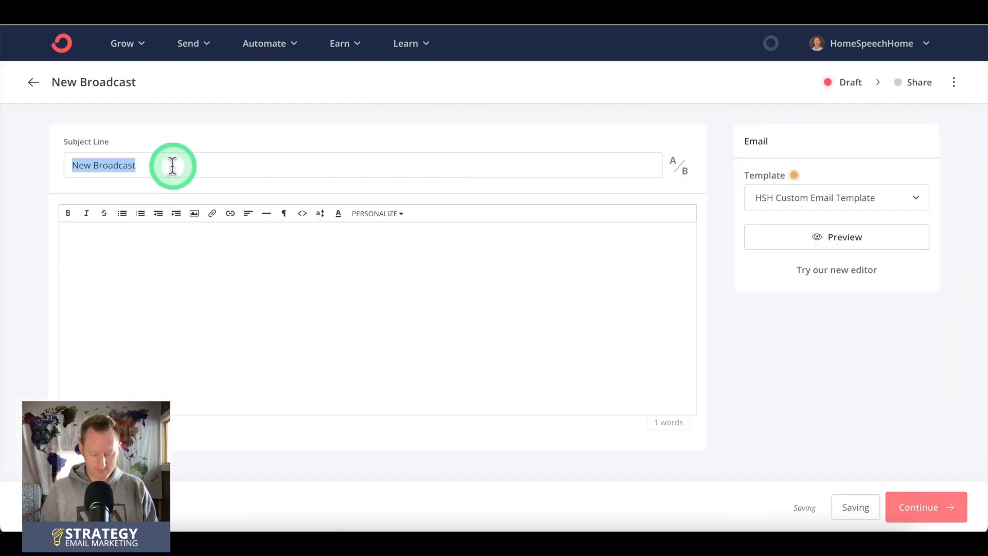
text(My)
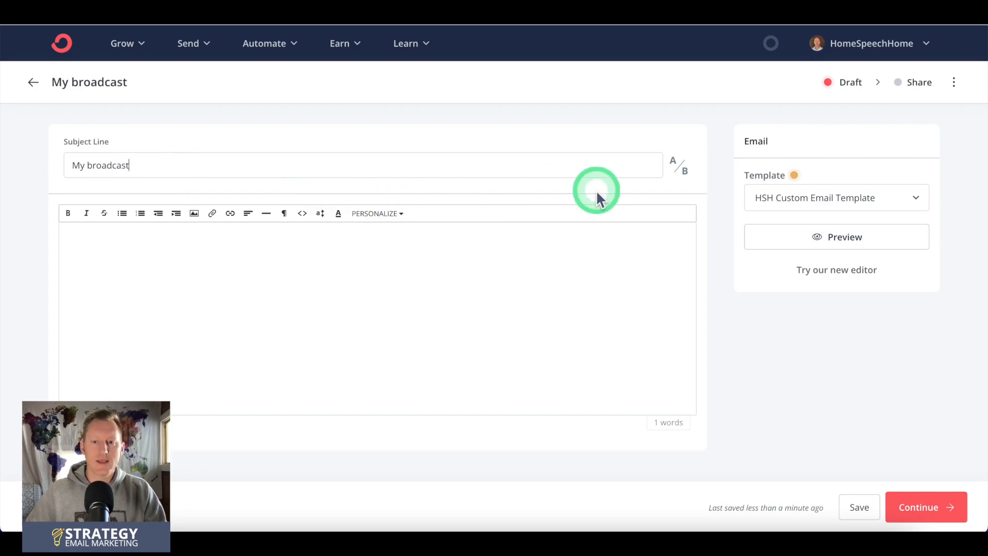
click(678, 165)
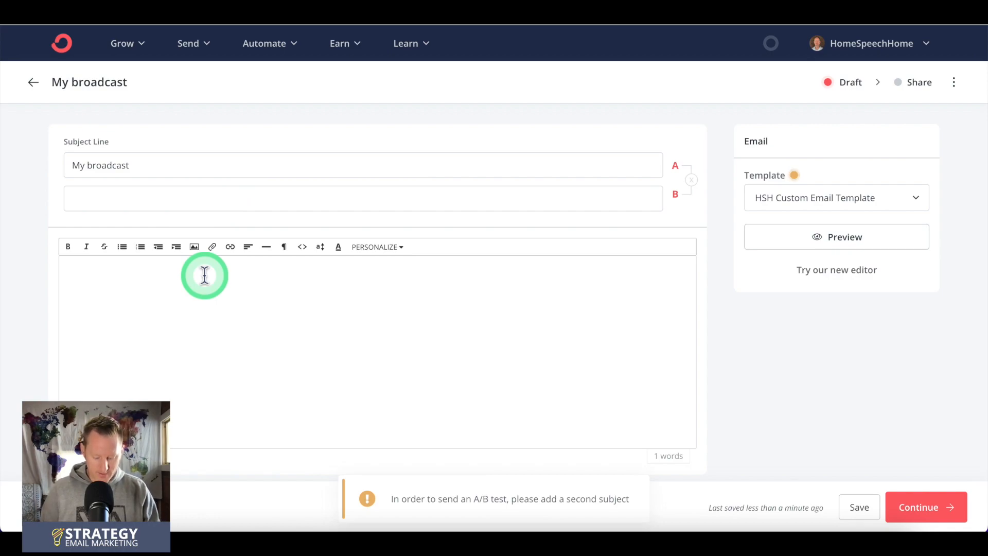
Step: Write "Type whatever you're going to type to your audience." as the body of the broadcast
text(Type whatever you're going to type to)
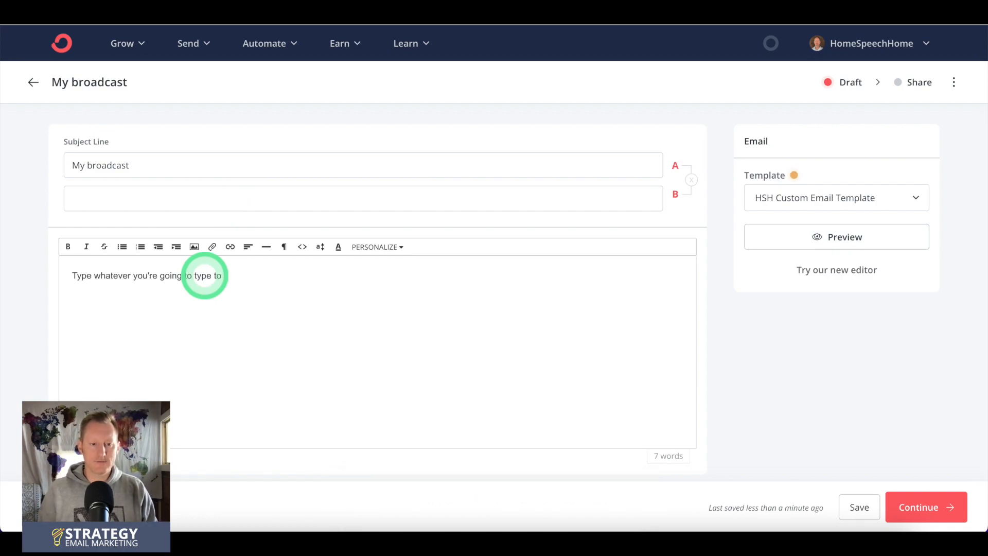
text(your audience.)
Step: Set the second A/B subject line to "My broadcast 2" and continue to the broadcast's sharing settings
click(271, 195)
text(My broad)
text(cast 2)
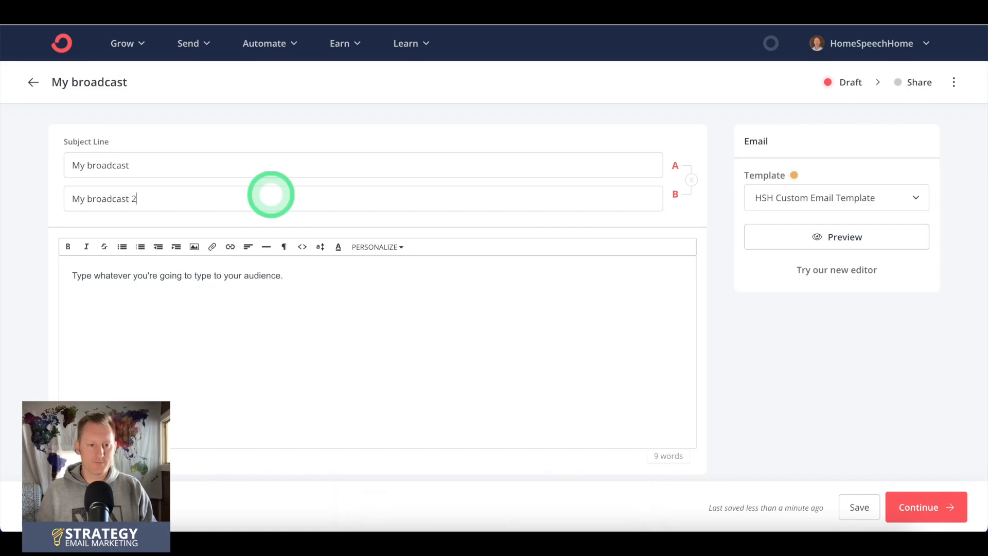
click(925, 506)
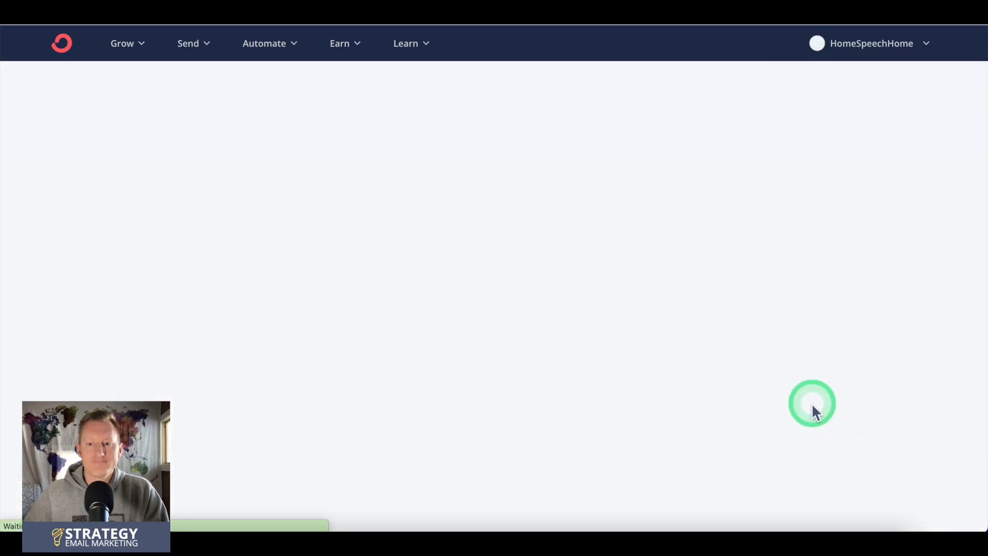
Step: Replace the All Subscribers recipient filter with one for subscribers who have the "Interest - CH Flashcards" tag
scroll(459, 309, down, 3)
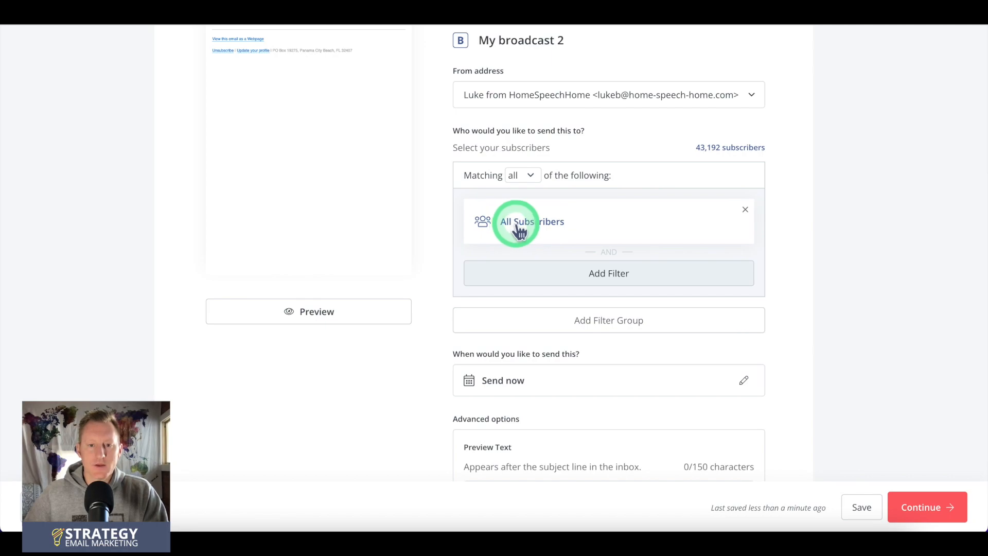
click(560, 236)
click(580, 254)
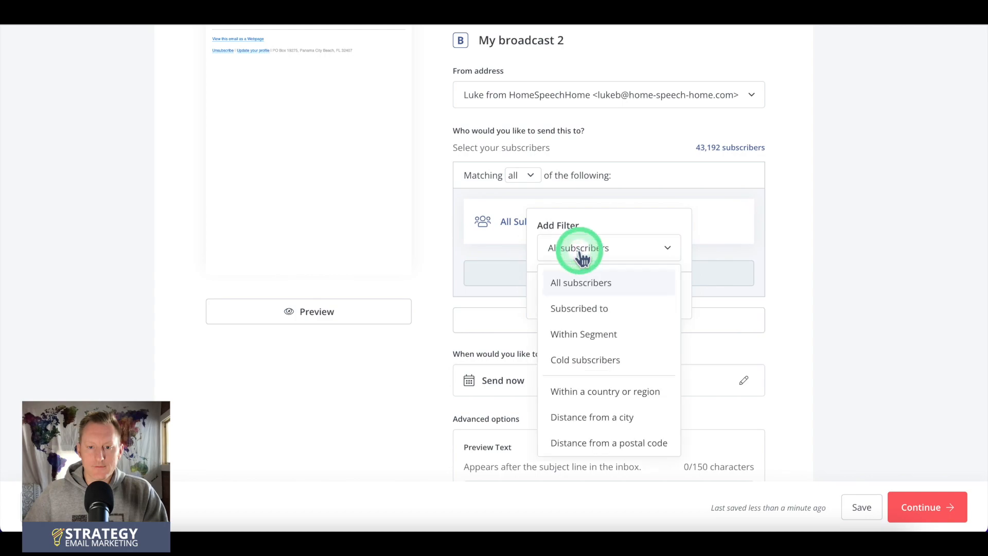
click(582, 310)
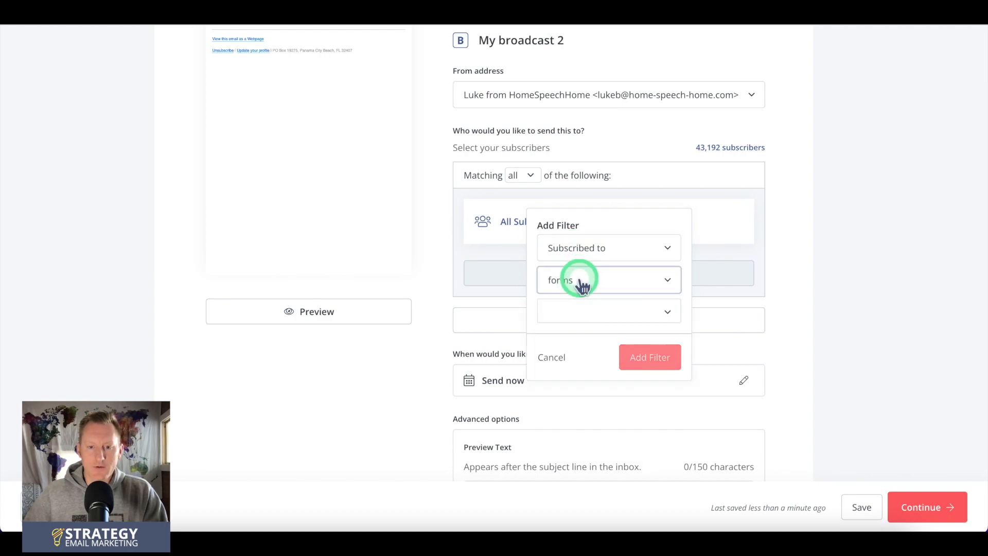
click(582, 286)
click(578, 367)
click(568, 309)
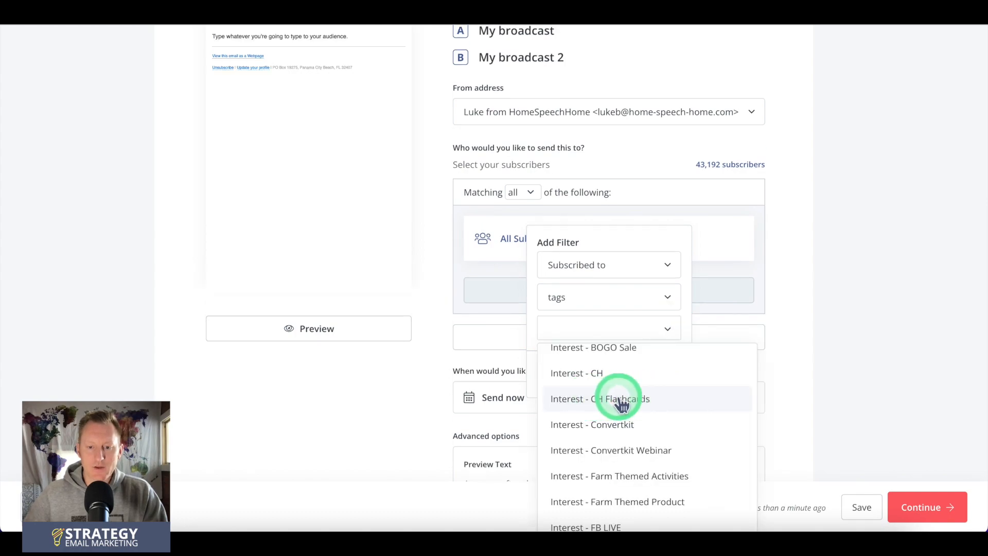
click(616, 405)
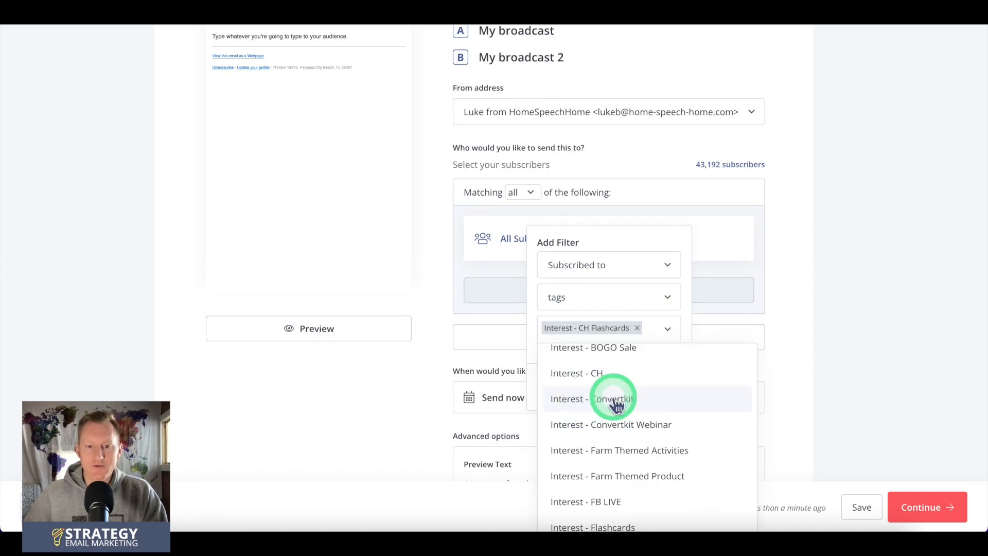
click(685, 330)
click(649, 395)
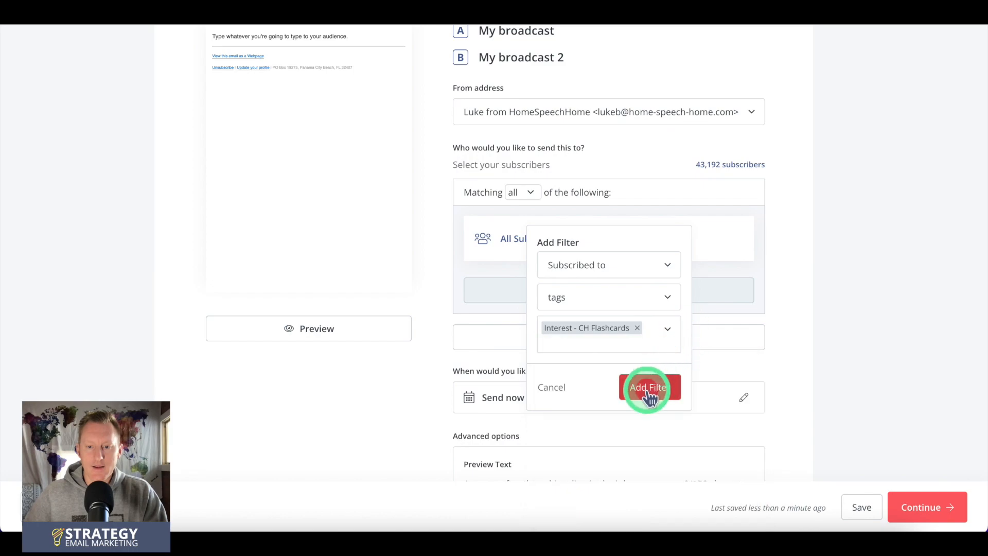
mouse_move(709, 163)
mouse_down()
mouse_move(727, 163)
mouse_move(722, 174)
mouse_up()
click(766, 167)
Step: Open the broadcast's send confirmation, review the sender, recipients and email preview, and close it without sending
scroll(779, 188, down, 3)
click(926, 509)
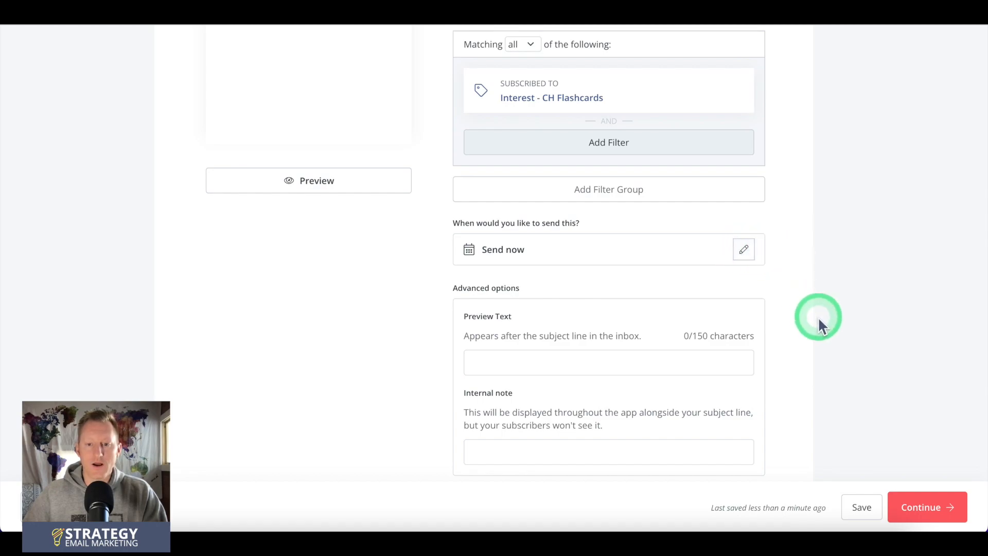
click(906, 507)
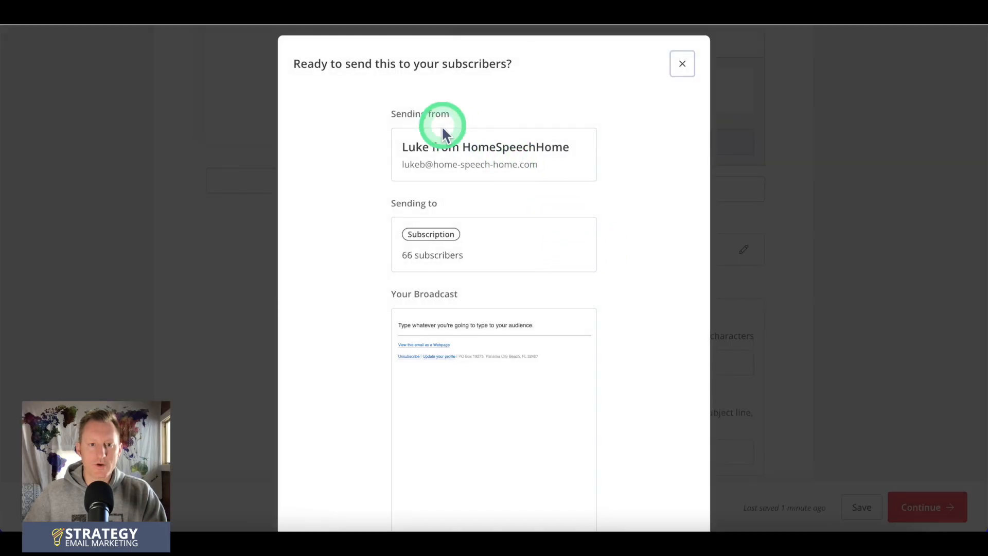
scroll(680, 285, down, 3)
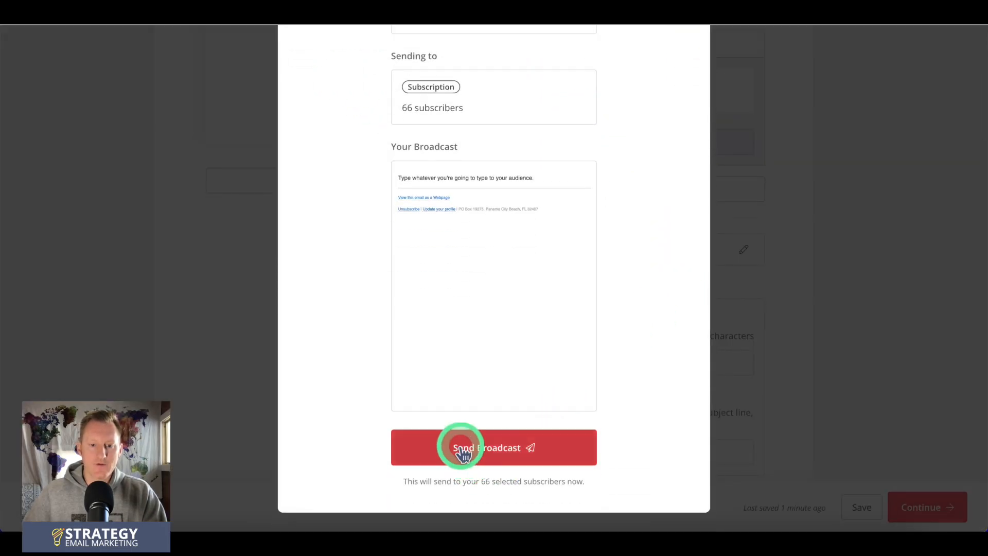
scroll(665, 285, up, 3)
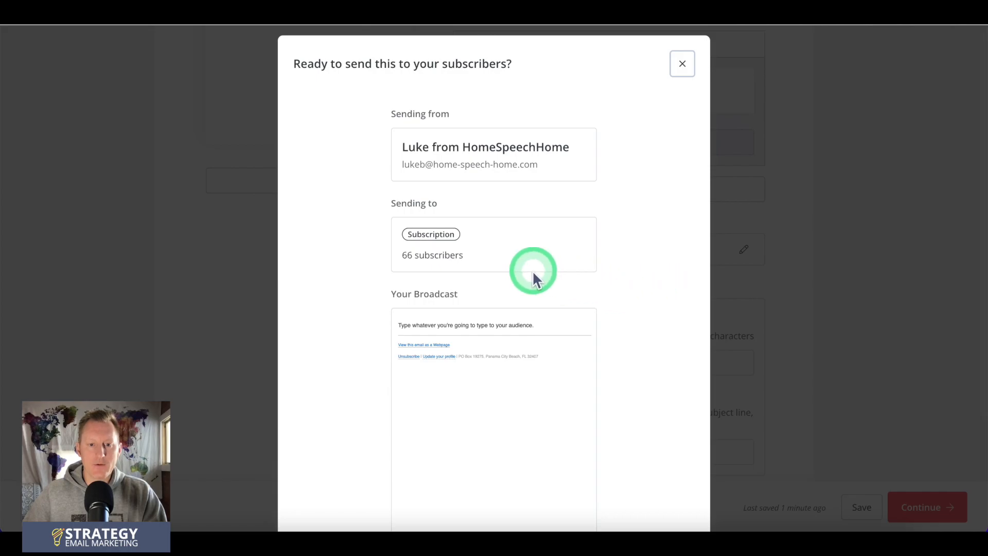
drag(400, 257, 475, 255)
scroll(488, 253, down, 1)
click(619, 237)
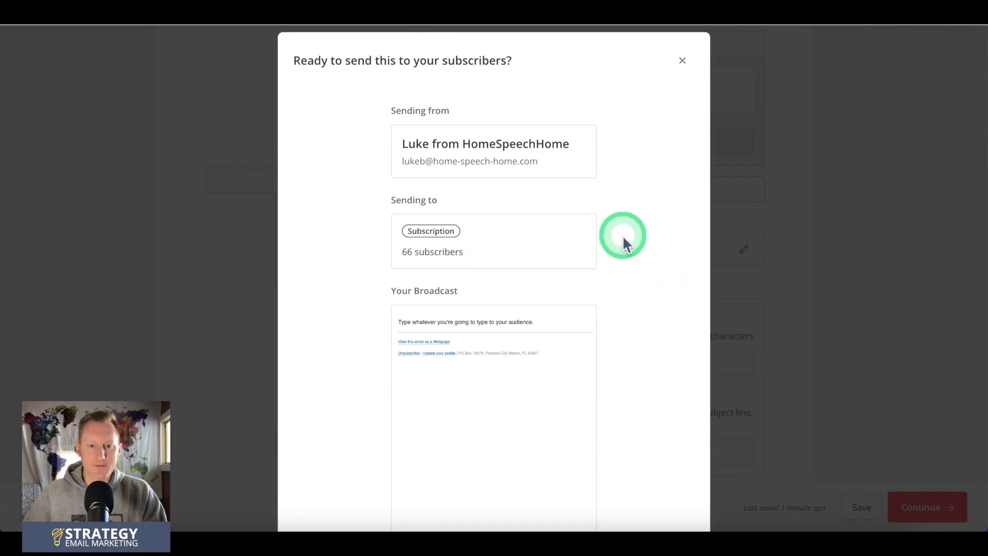
key(Escape)
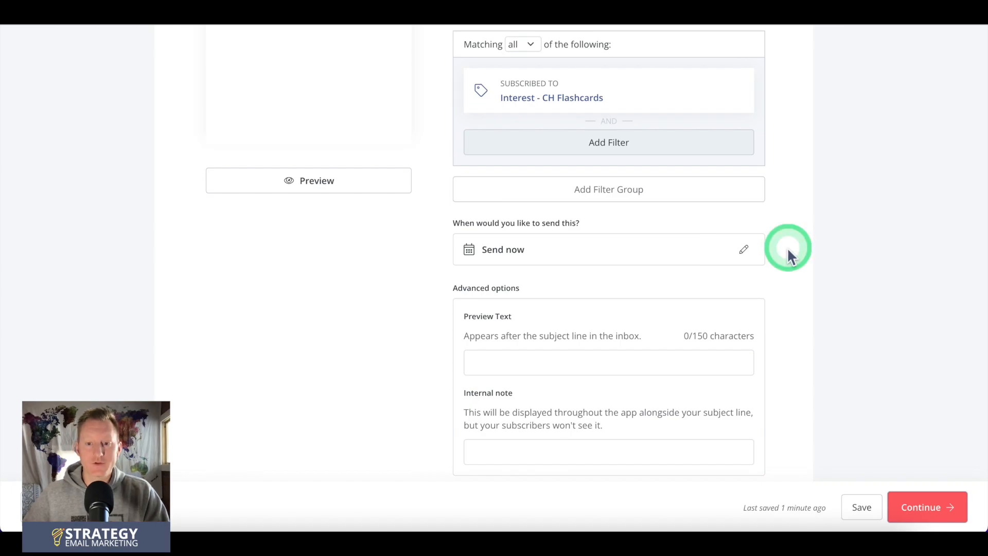
Step: Go to the subscribers page, view the profile of the most recent confirmed subscriber, and return to the list
scroll(787, 247, up, 5)
click(147, 88)
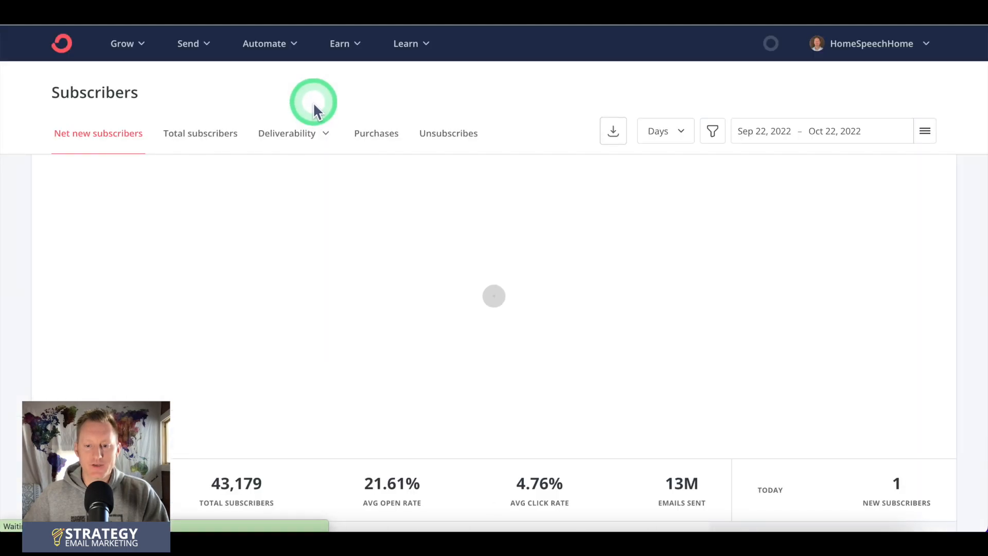
scroll(739, 249, down, 10)
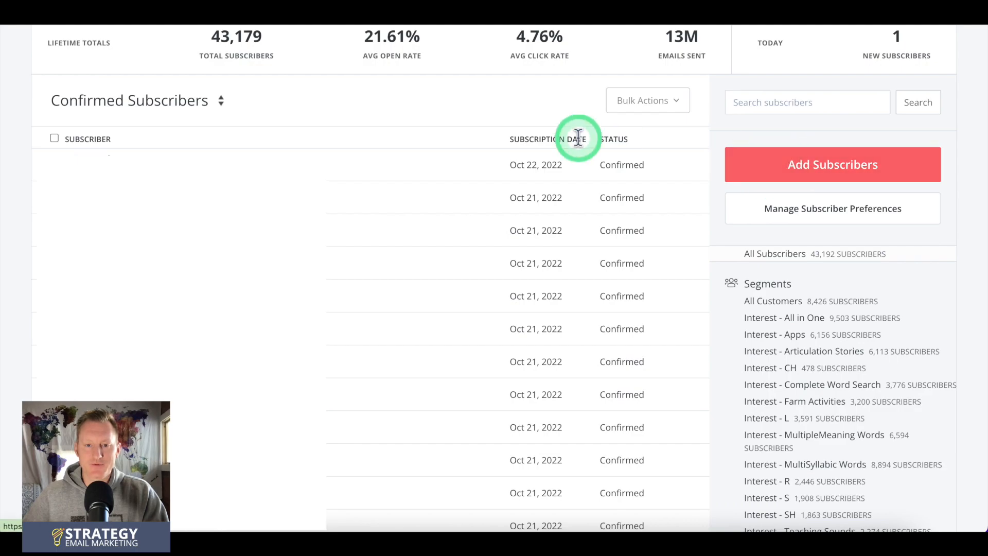
click(135, 165)
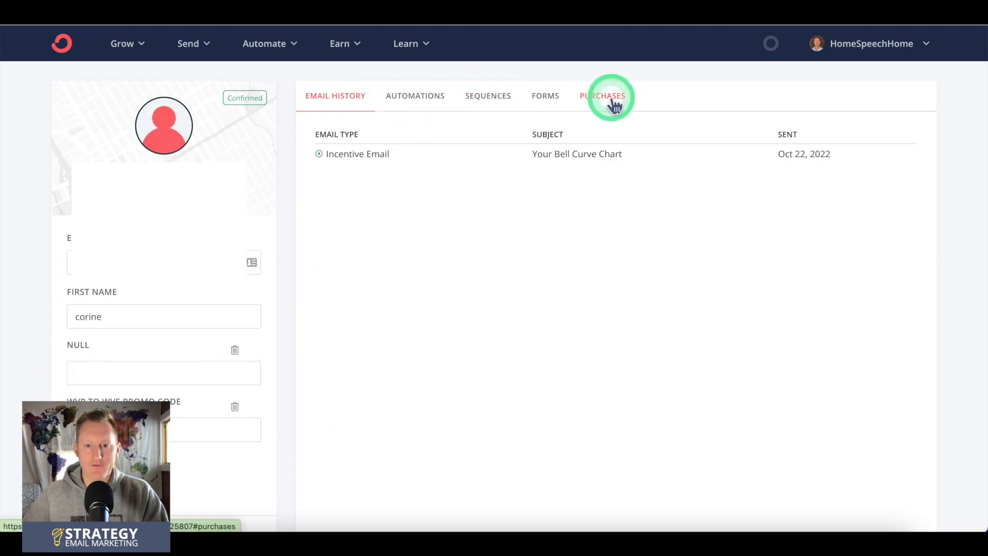
scroll(231, 170, left, 5)
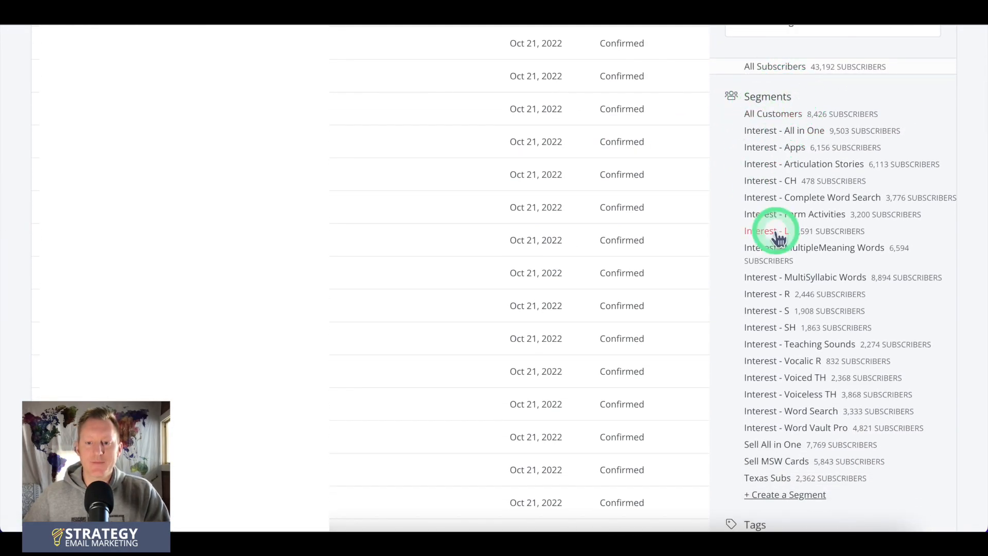
Step: Examine the segments and tags listed on the subscribers page with their subscriber counts
scroll(771, 229, down, 4)
scroll(761, 232, up, 4)
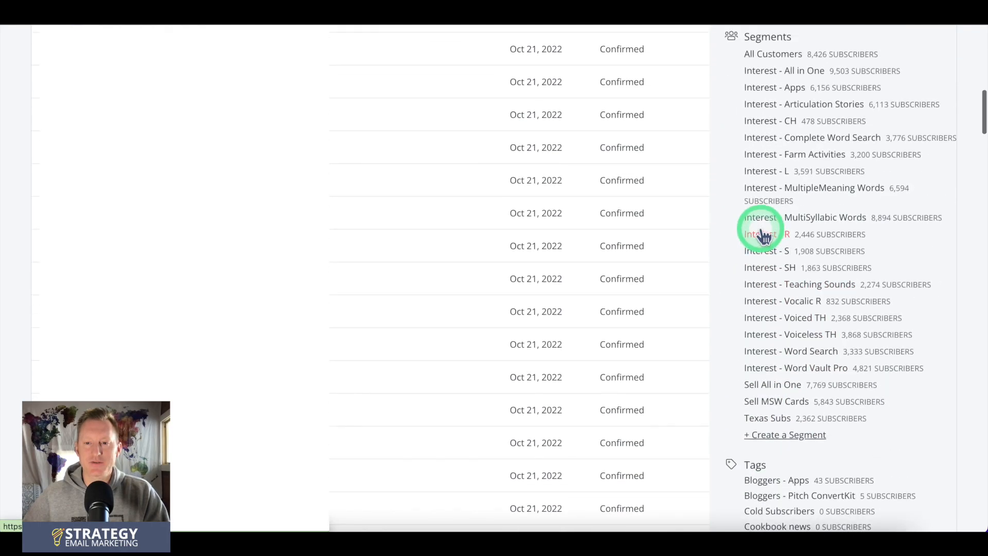
scroll(763, 231, down, 7)
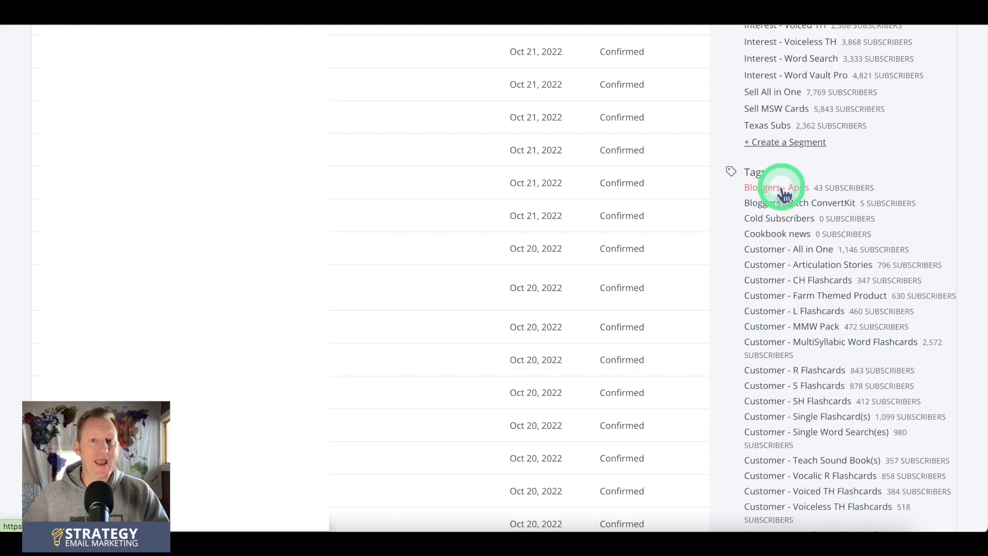
scroll(720, 204, down, 14)
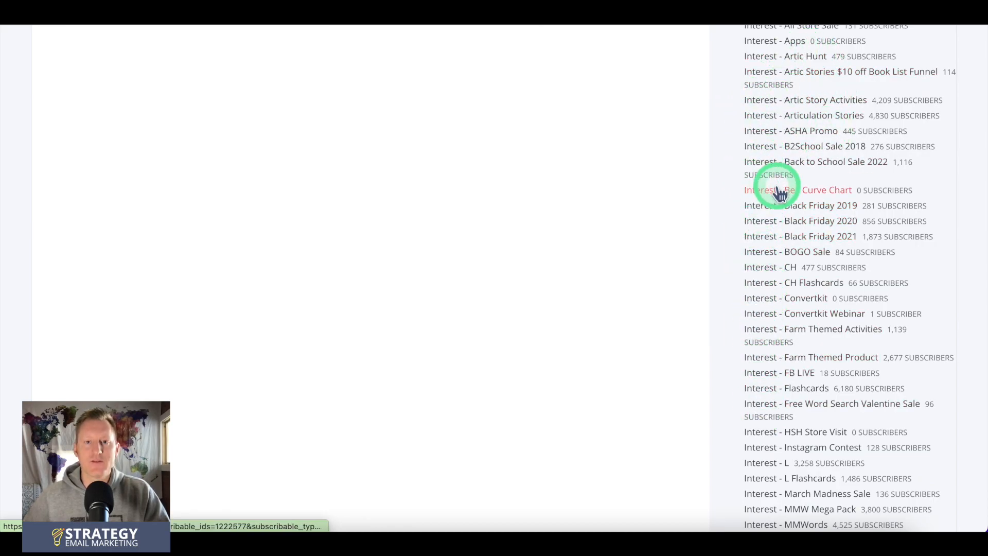
scroll(706, 185, up, 1)
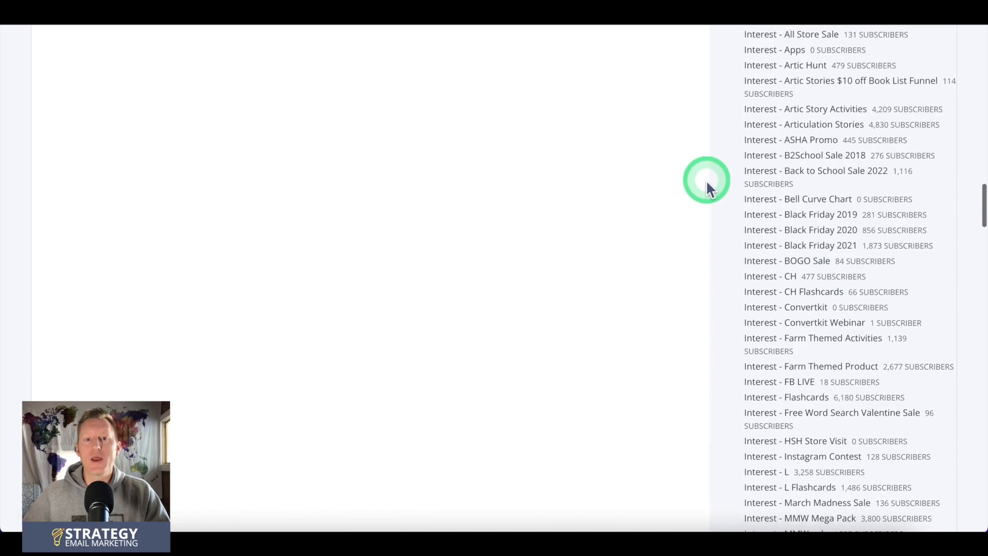
scroll(708, 179, up, 1)
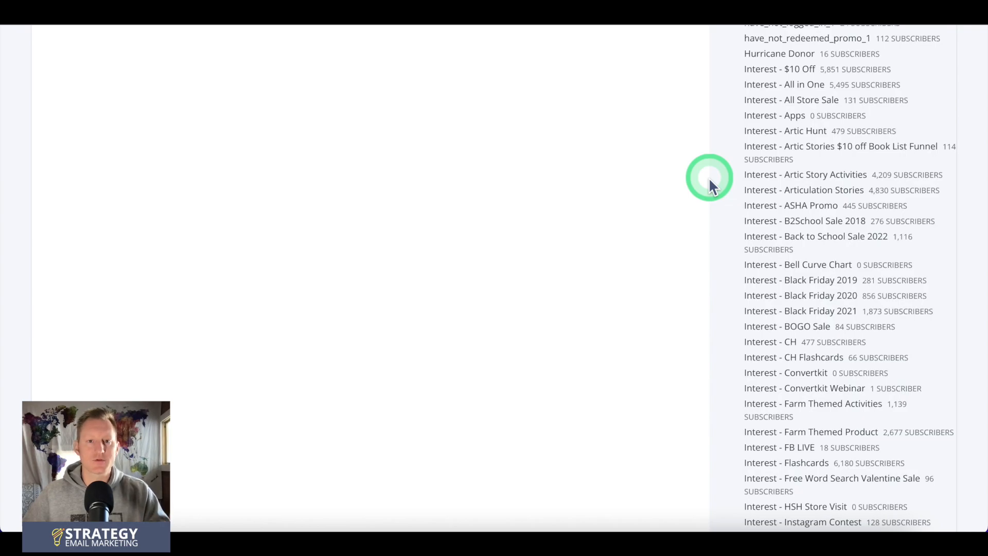
scroll(708, 177, up, 2)
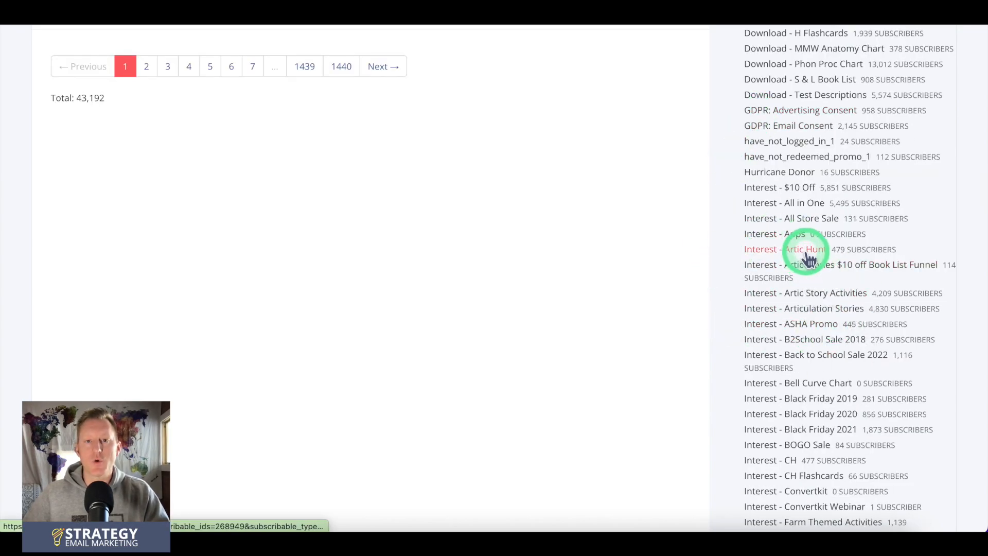
scroll(809, 258, up, 3)
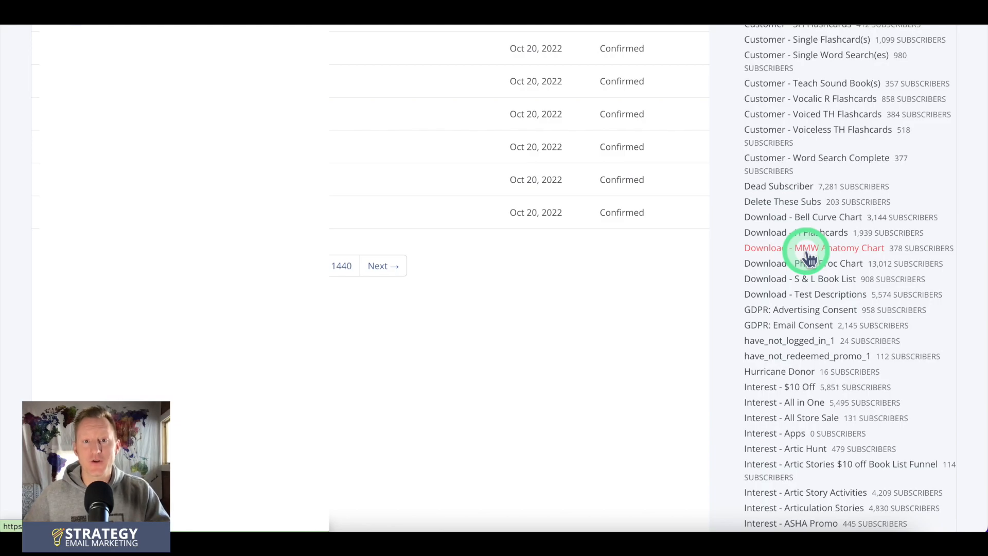
scroll(809, 259, up, 3)
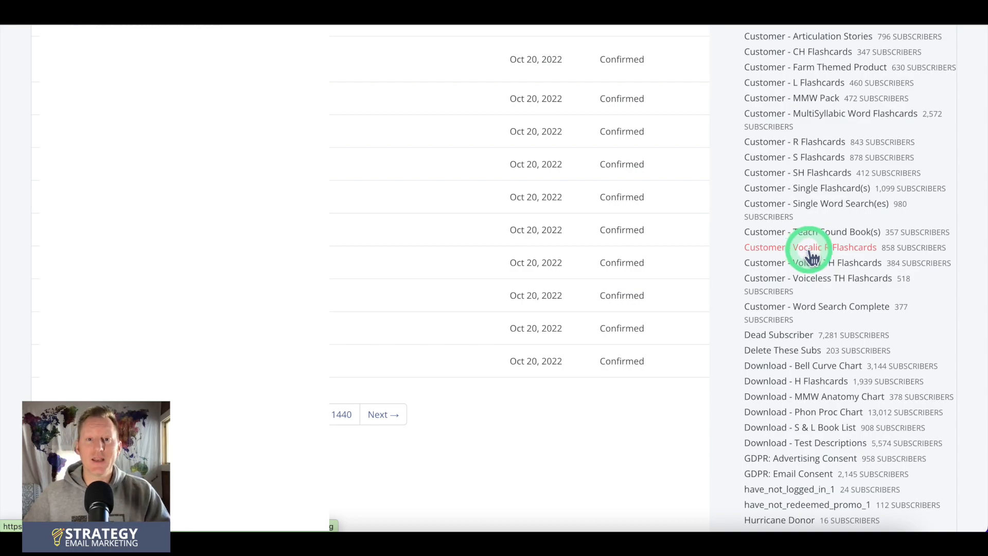
scroll(811, 254, up, 10)
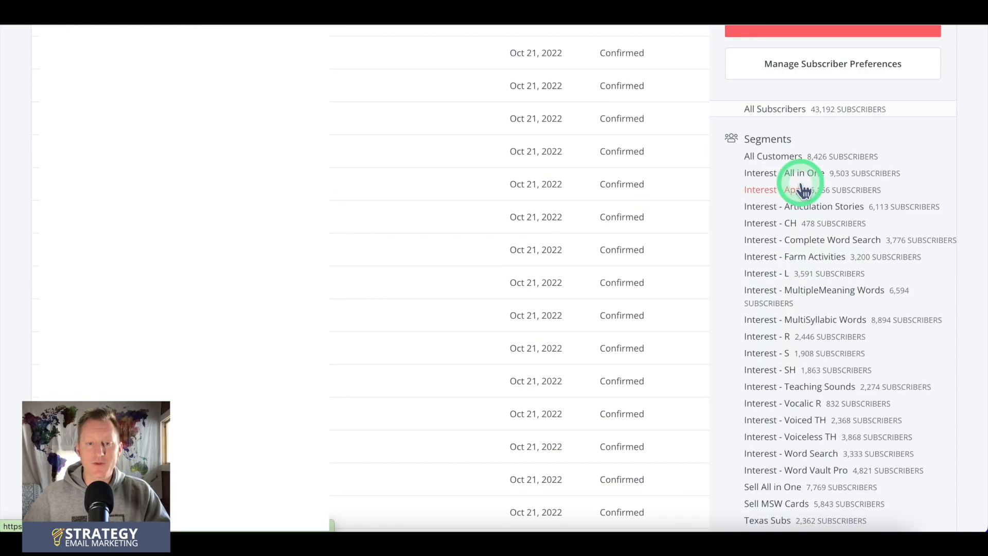
Step: Show the subscribers in the "Interest - All in One" segment and open the segment for editing
click(768, 180)
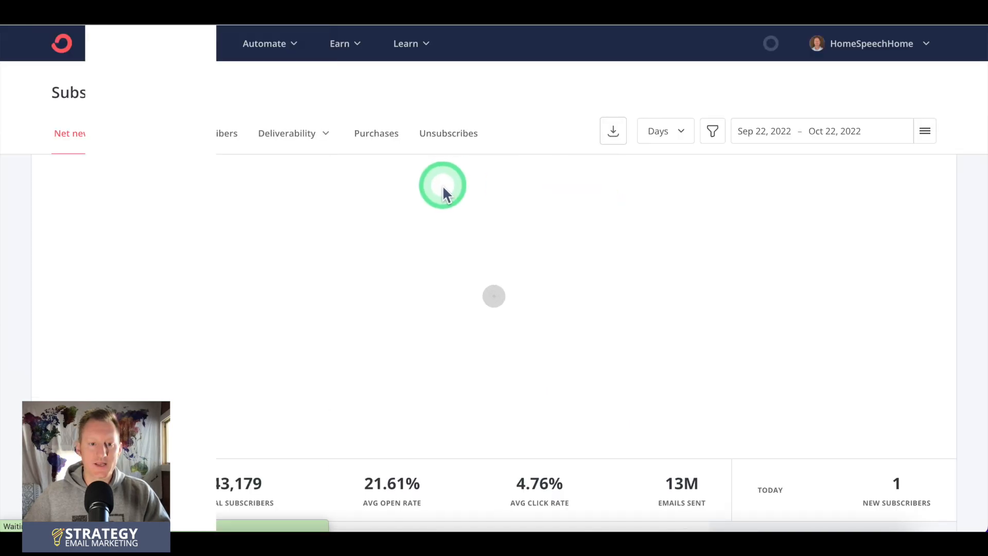
scroll(443, 191, down, 4)
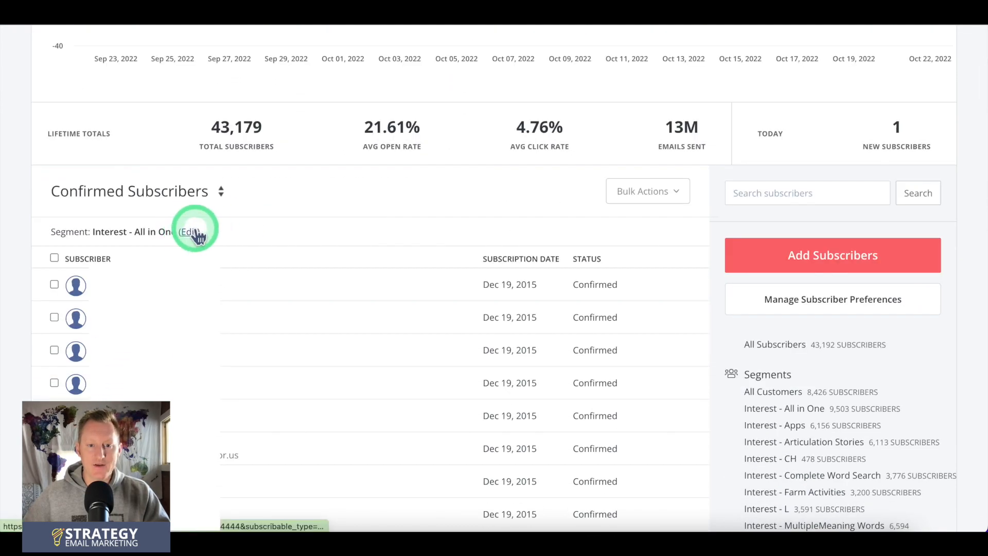
click(192, 232)
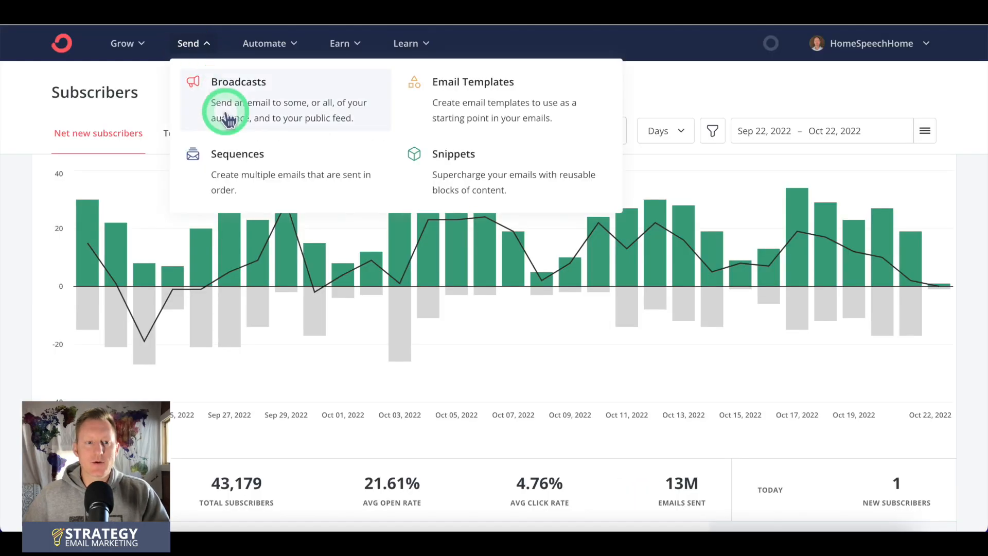
Step: Go to the email sequences, create a new sequence with the Text Only template, and look over its first email
click(391, 135)
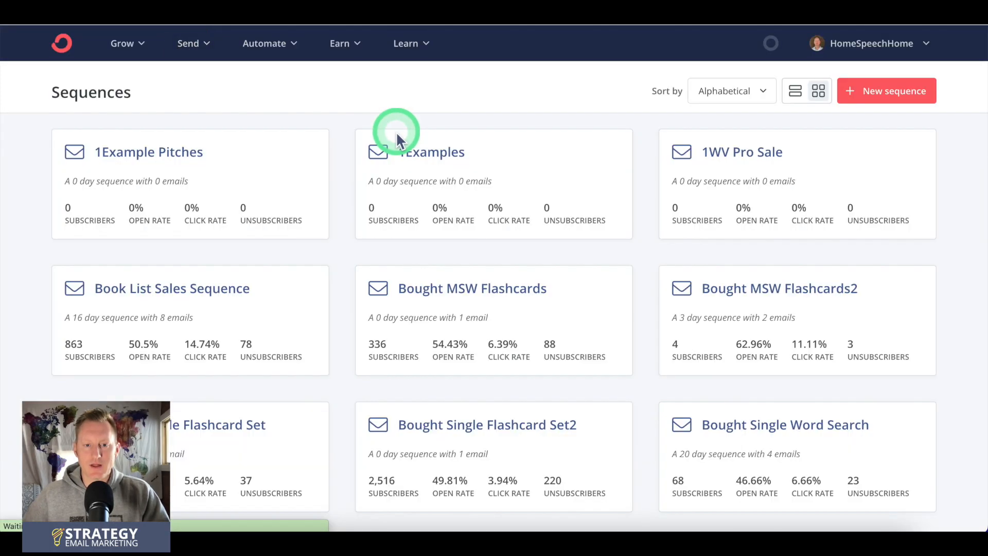
click(869, 88)
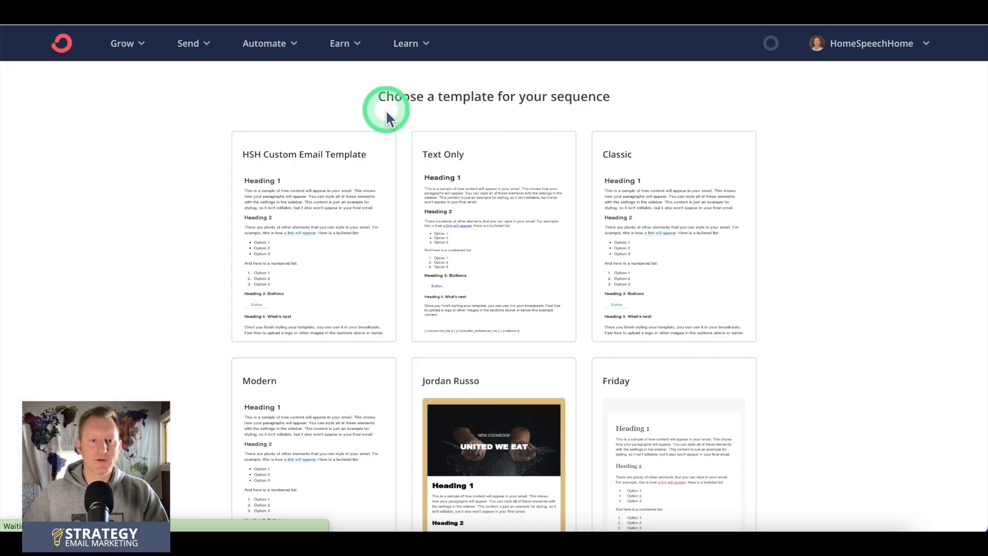
click(420, 147)
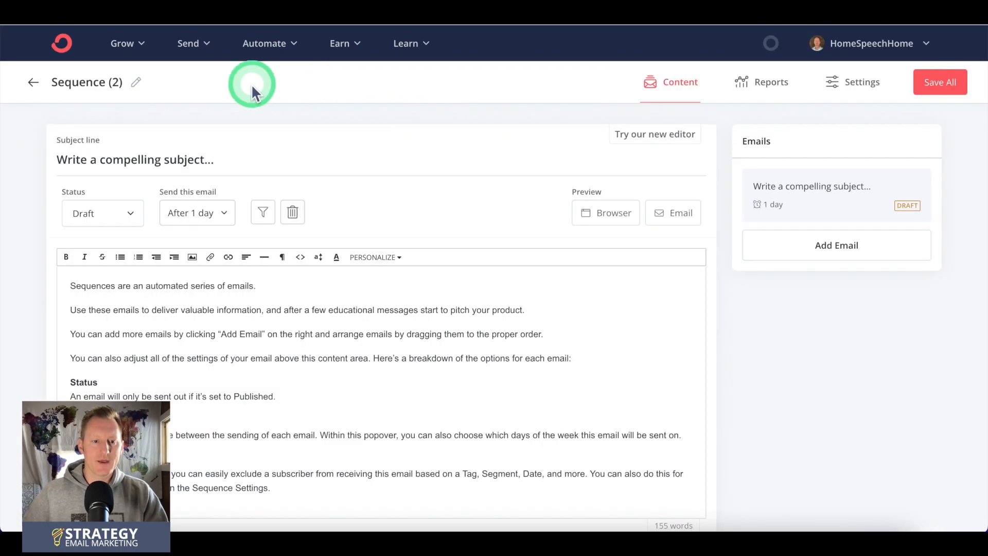
scroll(352, 280, down, 2)
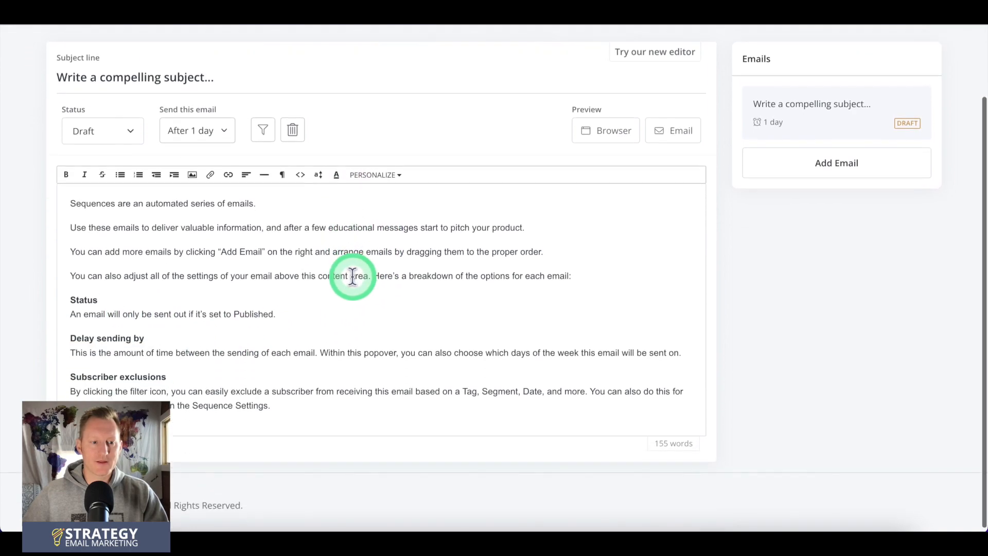
Step: Look over the first sequence email's subject and body, and set its status to Active
scroll(349, 276, up, 2)
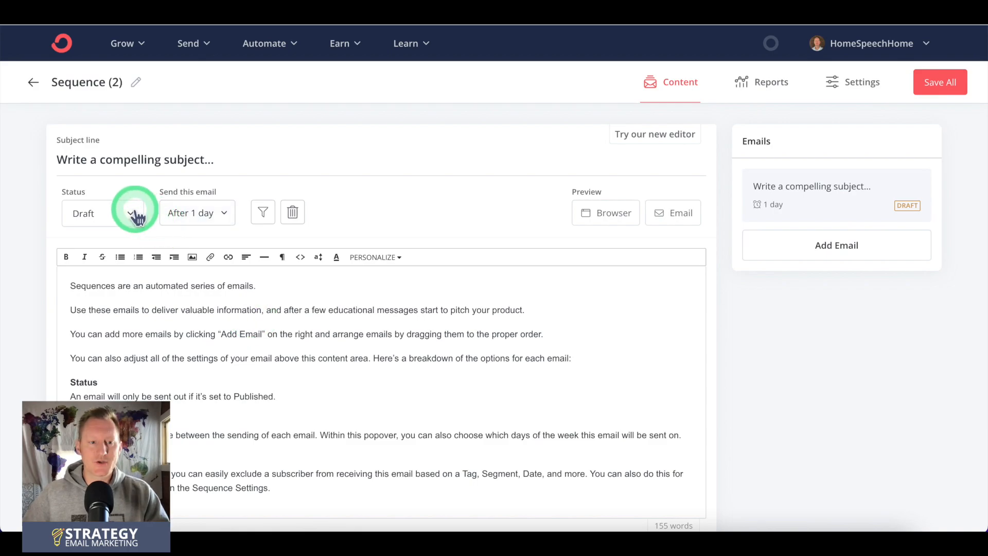
triple_click(85, 157)
click(89, 295)
drag(89, 295, 278, 398)
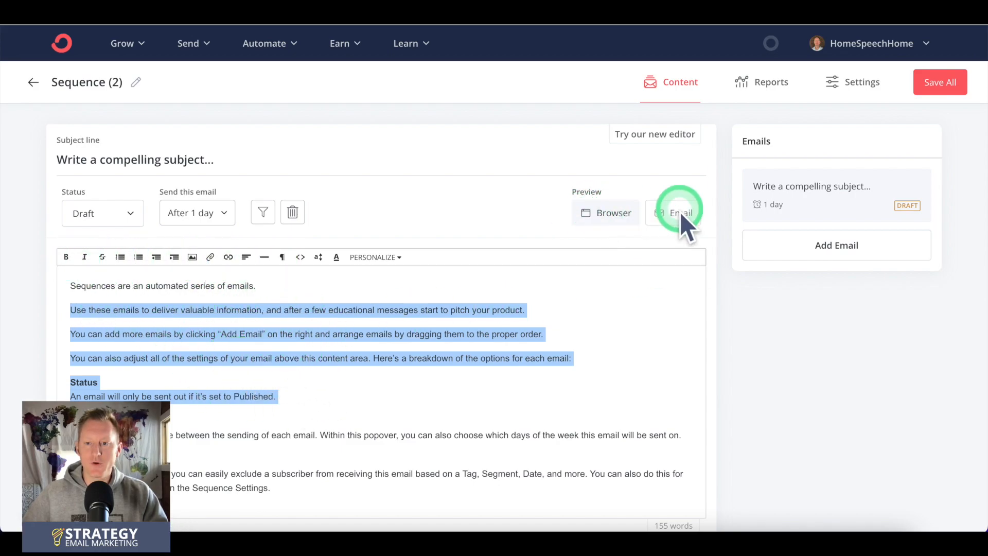
click(128, 213)
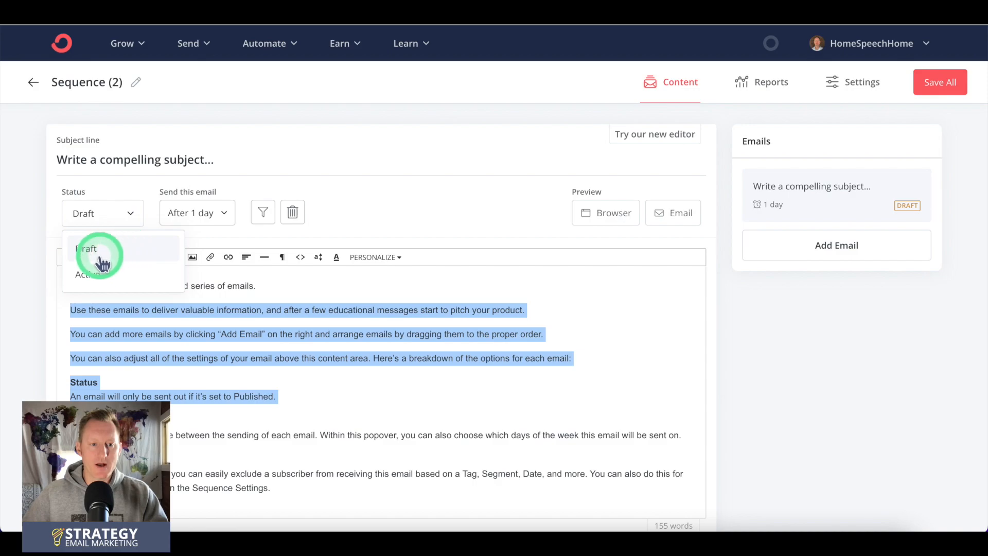
click(87, 274)
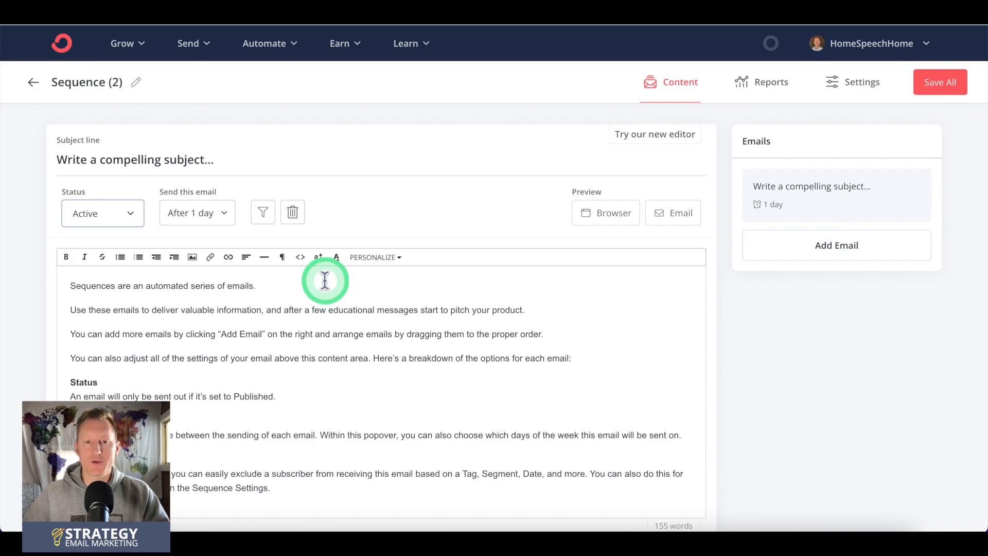
Step: Add three more emails to the sequence
click(836, 245)
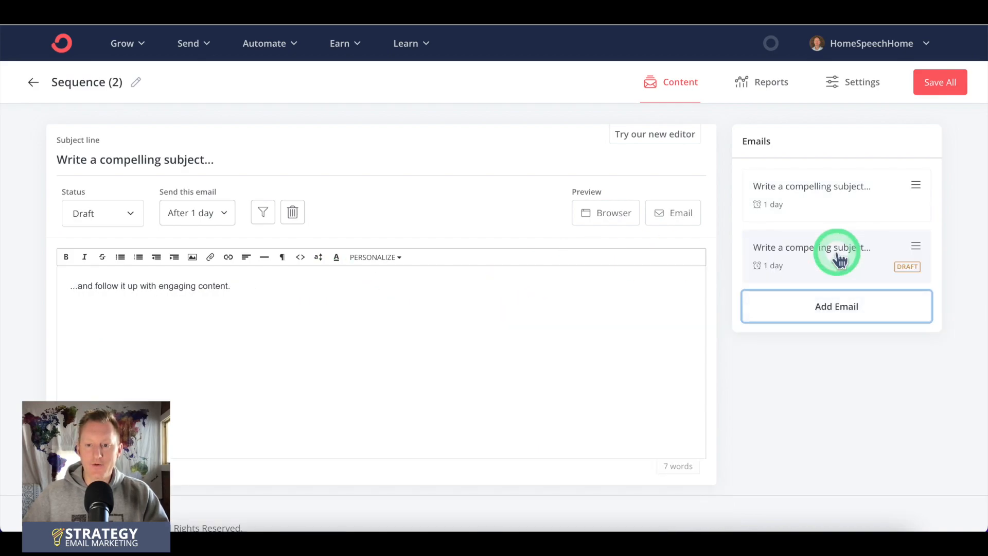
click(839, 312)
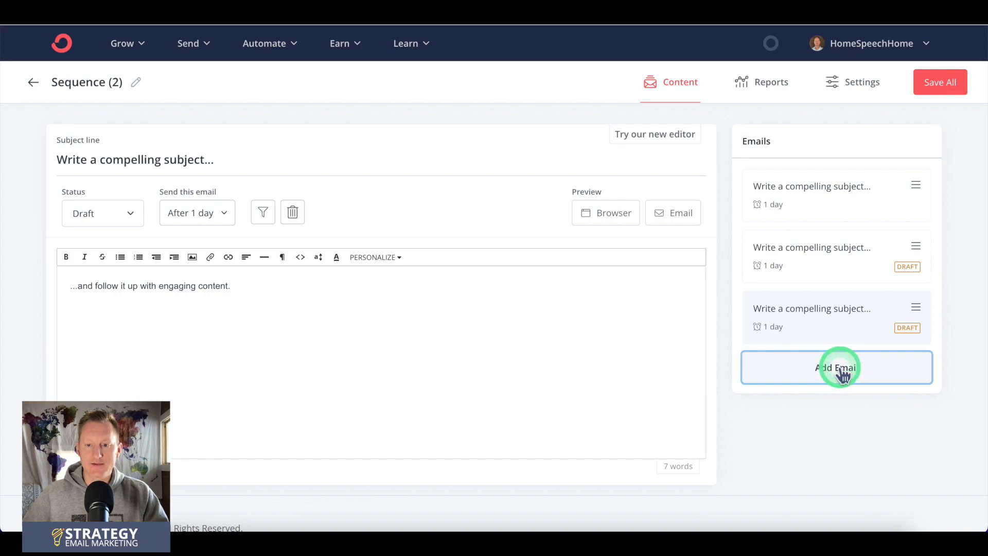
click(841, 370)
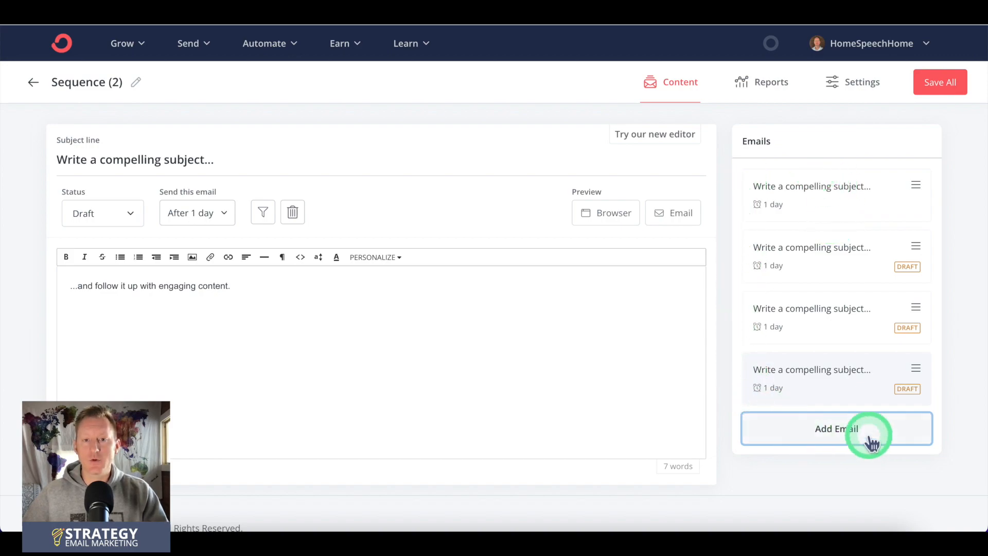
Step: Look through the added emails and set the second email's subject line to "Email 2"
click(811, 269)
click(811, 309)
click(811, 373)
click(789, 249)
click(801, 311)
click(796, 263)
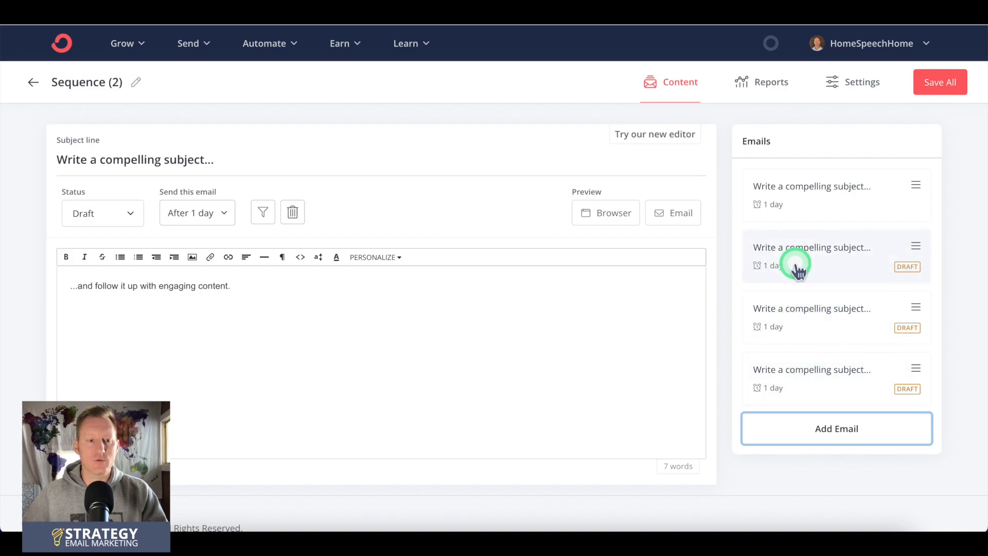
click(168, 156)
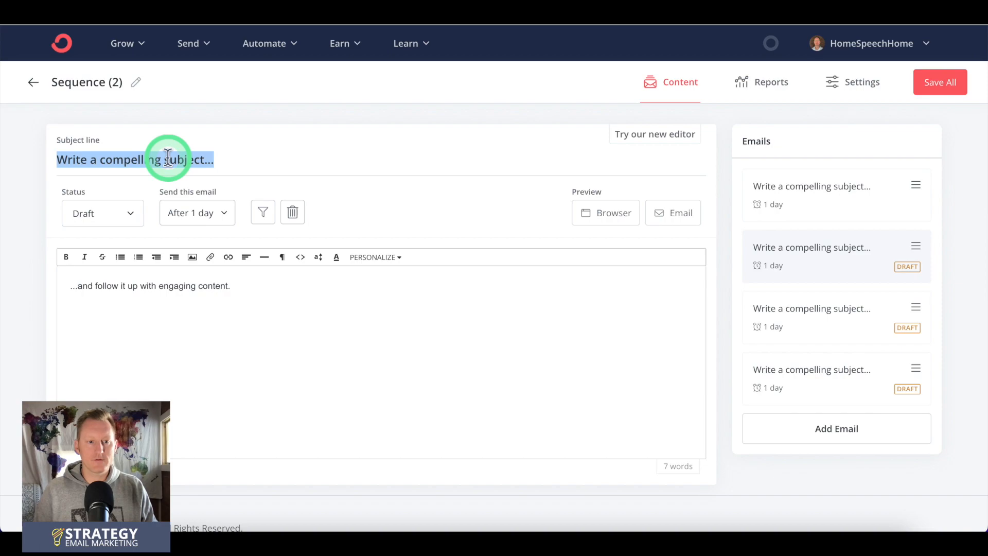
text(Email 2)
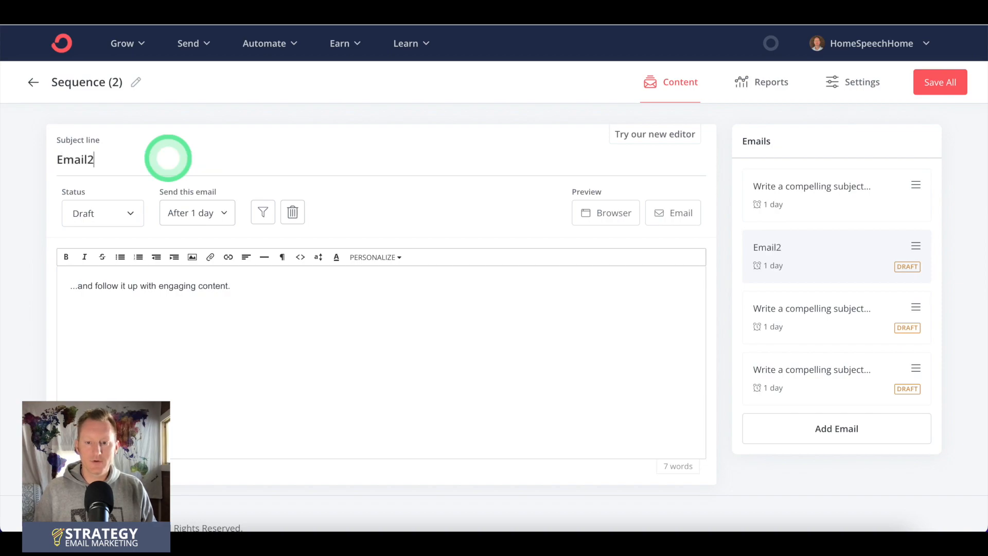
Step: Set the third email's subject line to "Email 3"
click(784, 336)
click(179, 162)
text(e)
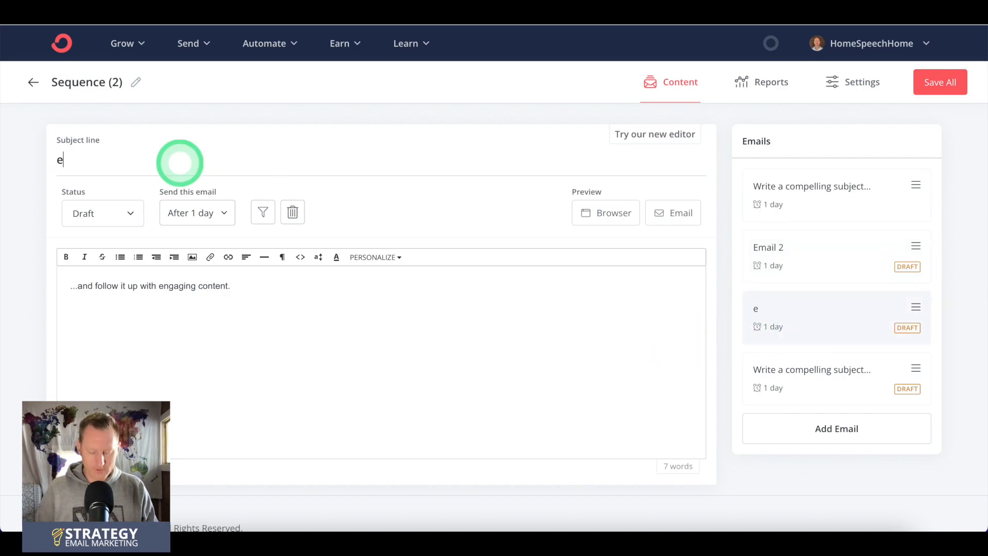
text(ma)
key(BackSpace)
key(BackSpace)
key(BackSpace)
text(Ema)
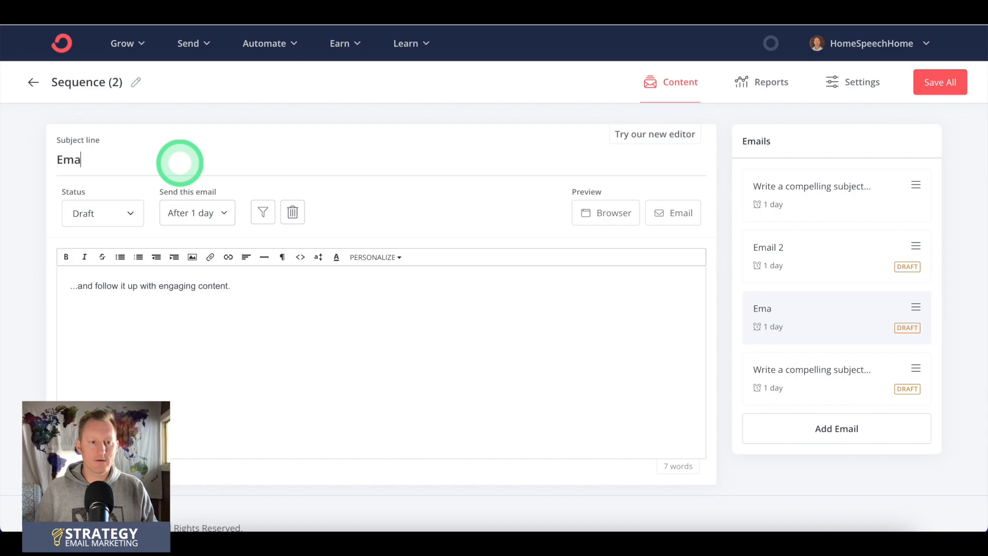
Step: Set the fourth email's subject line to "Email 4"
click(827, 375)
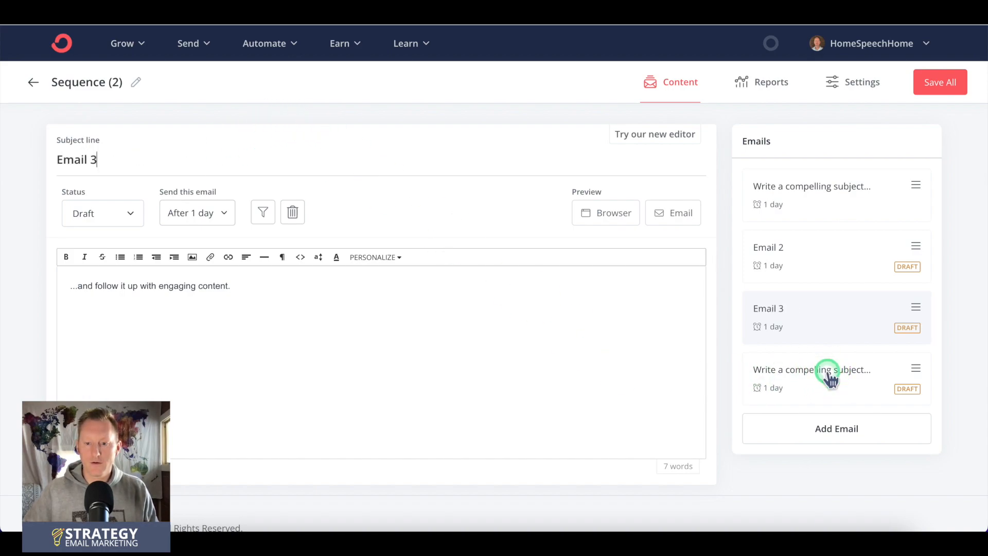
click(217, 162)
text(Email)
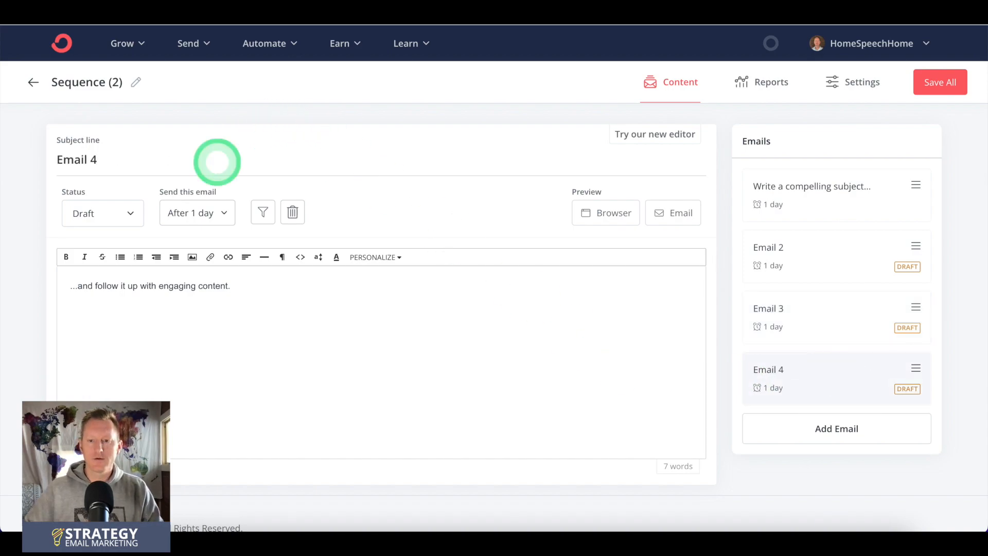
Step: Replace the first email's placeholder subject line with "Email 1"
click(797, 194)
click(200, 154)
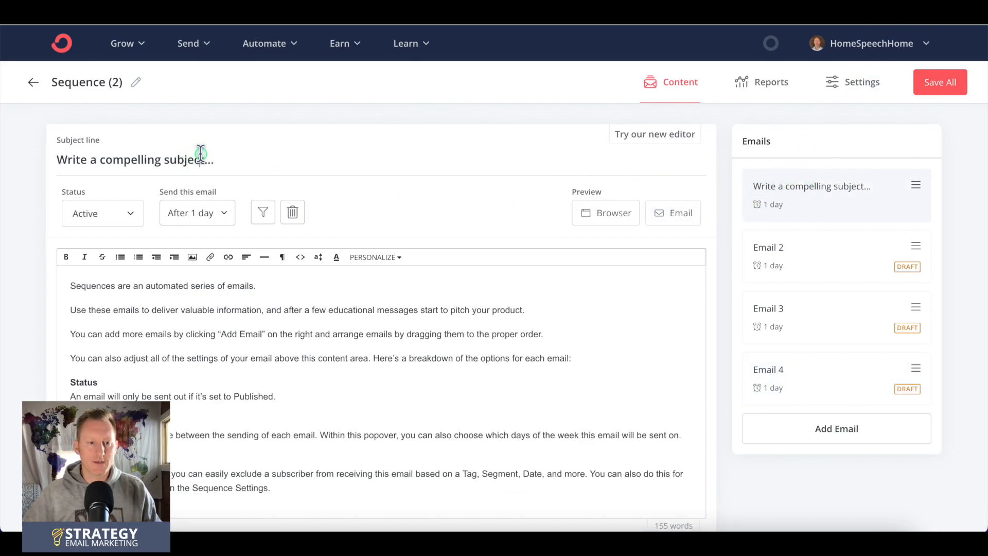
triple_click(201, 153)
text(Email)
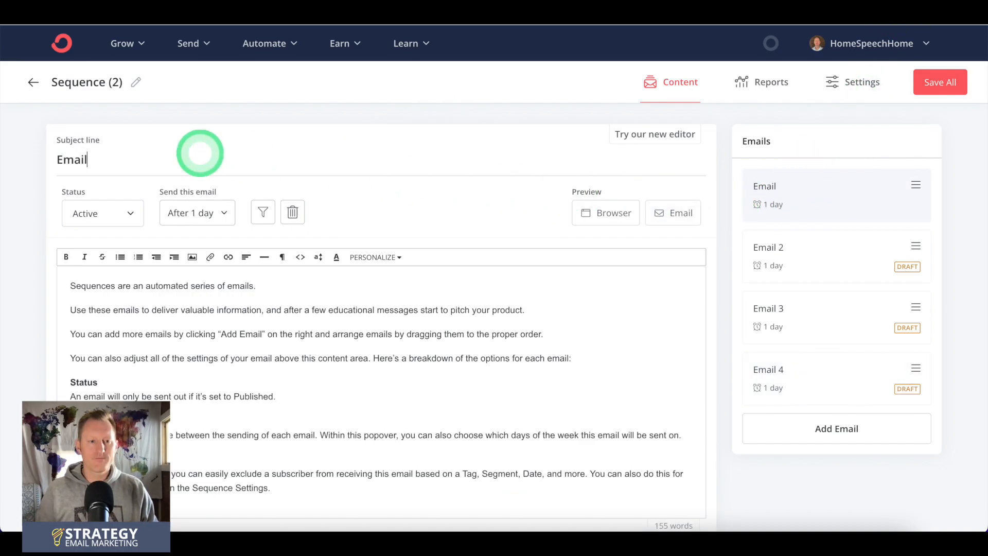
text( 1)
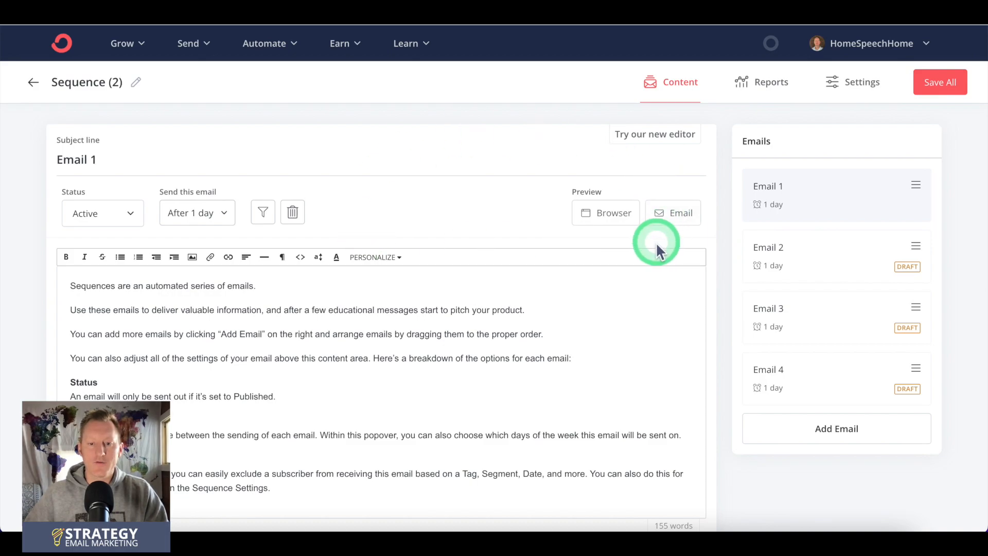
Step: Highlight the placeholder body text of Email 1 and Email 2, and view the content of Email 3
triple_click(79, 284)
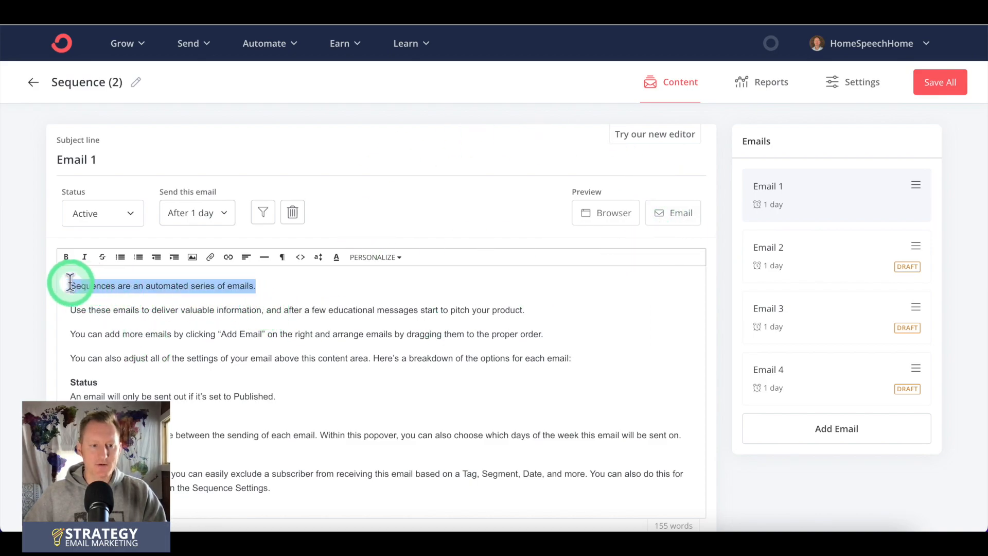
drag(64, 287, 301, 487)
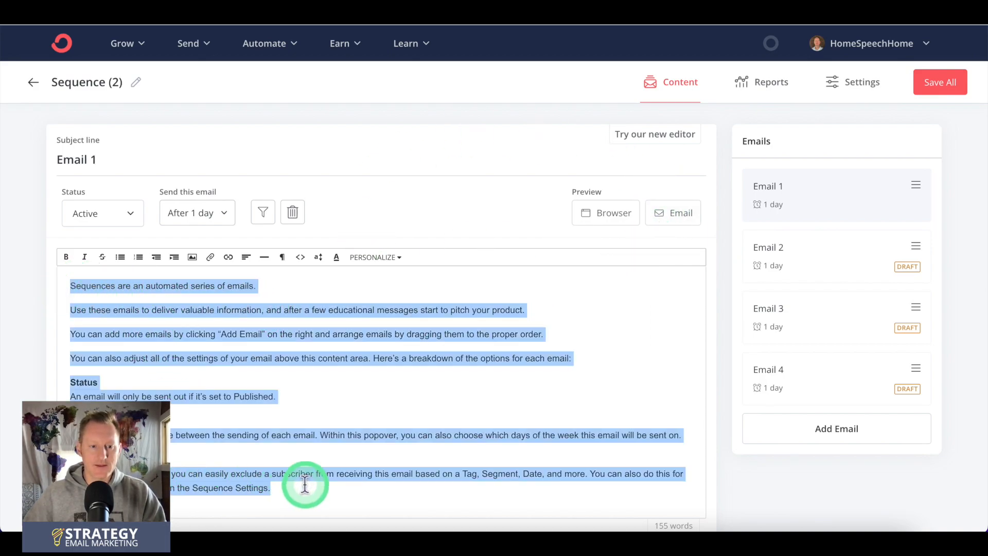
click(811, 289)
triple_click(106, 289)
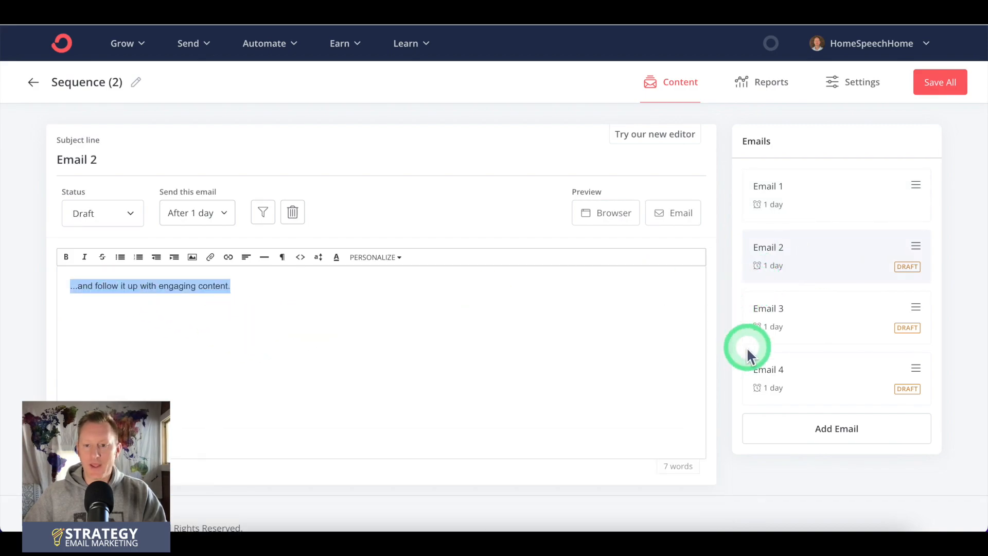
click(793, 326)
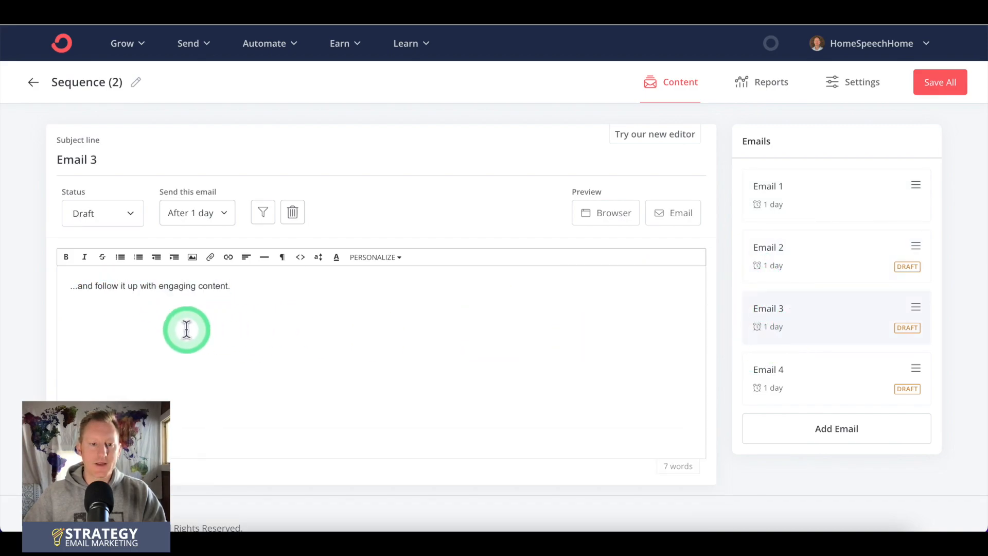
Step: Set the status of Email 2 and Email 3 to Active, and open the sending delay setting of Email 3
click(905, 253)
click(123, 218)
click(96, 274)
click(850, 324)
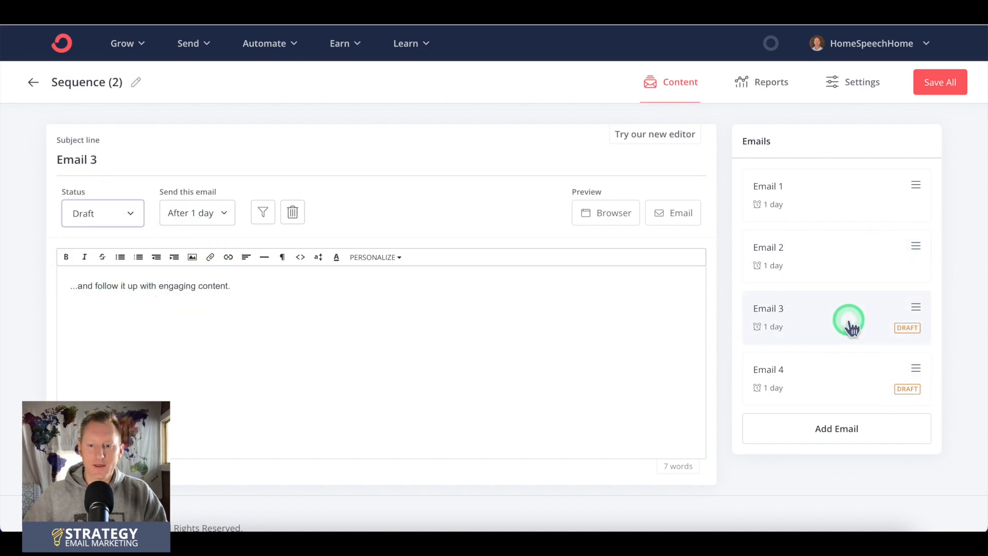
click(126, 214)
click(121, 271)
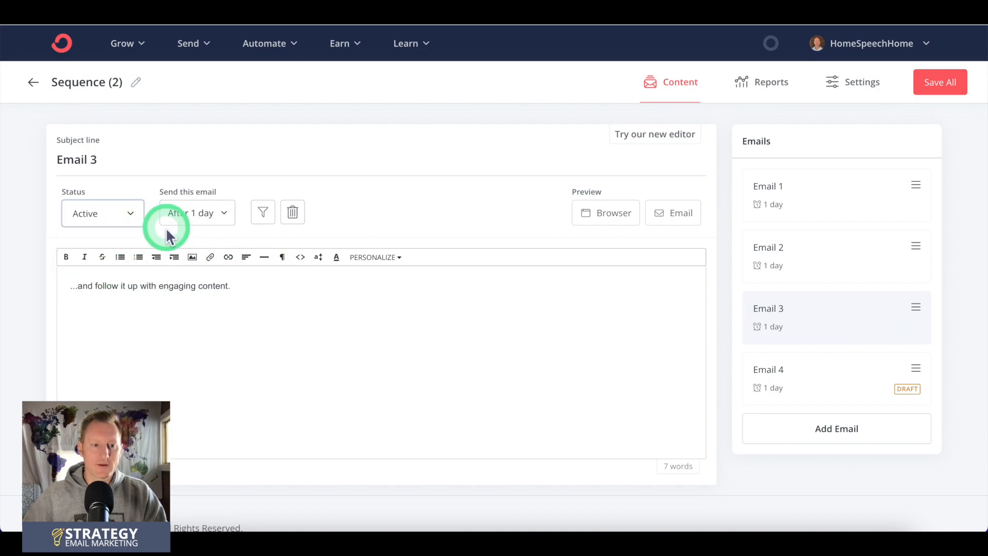
click(223, 219)
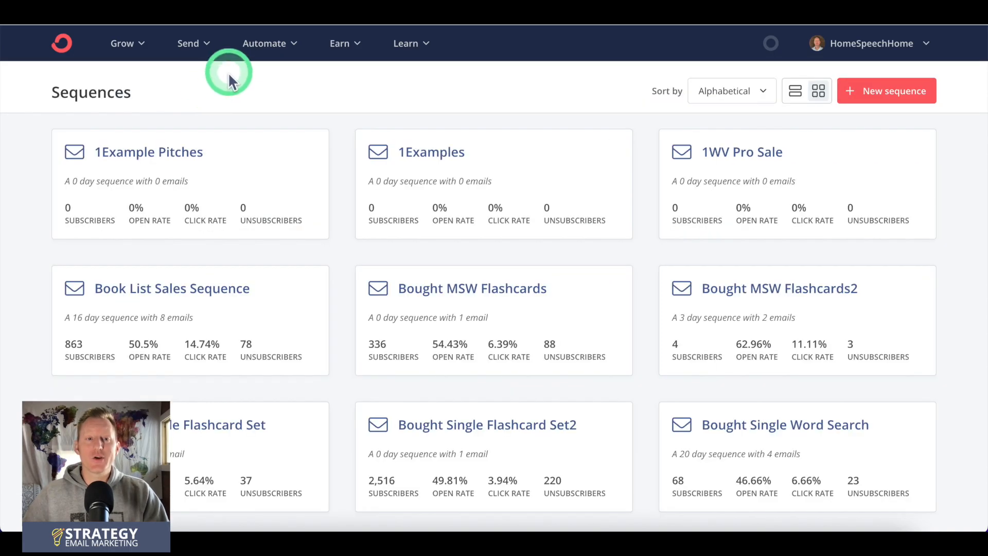
Step: Go to the visual automations and open the "Segment your audience" automation
click(263, 46)
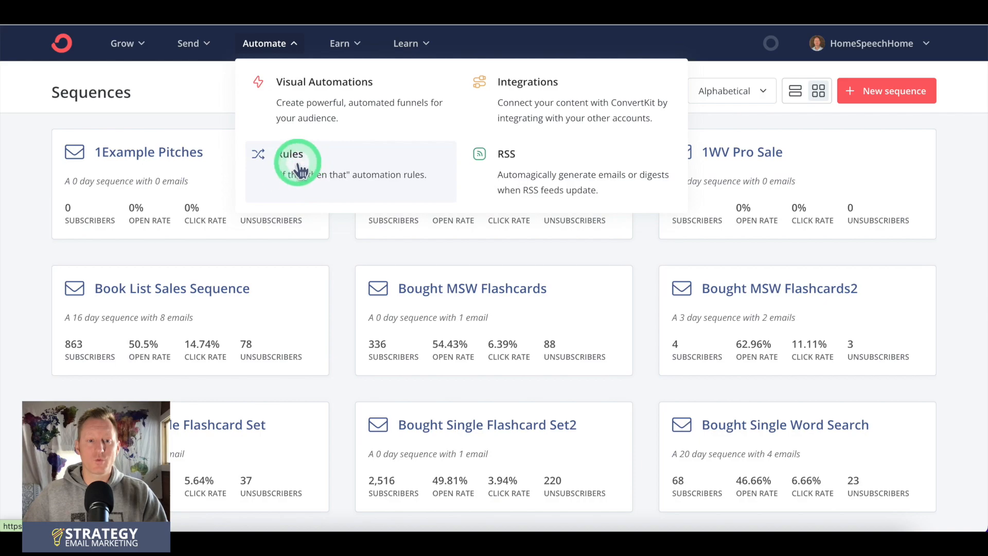
click(317, 99)
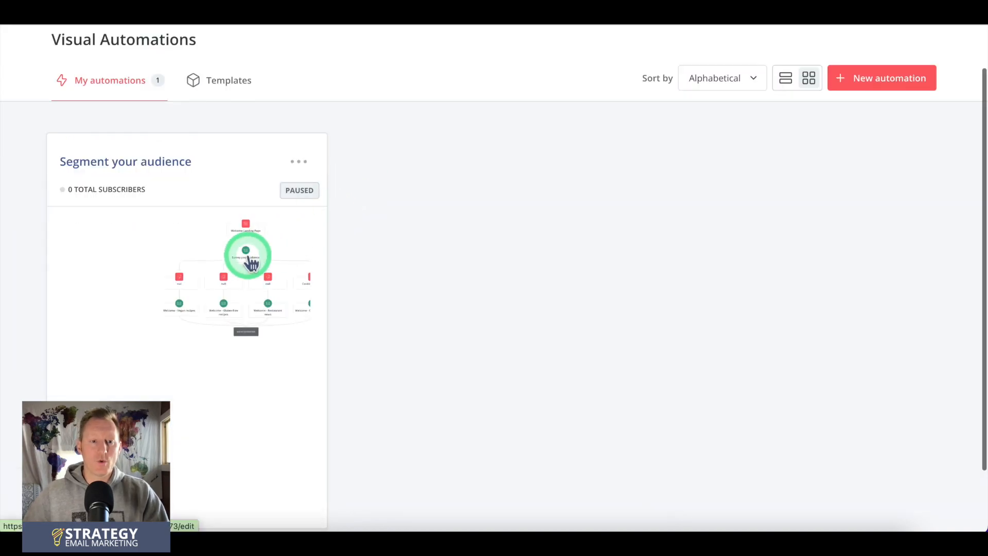
click(148, 161)
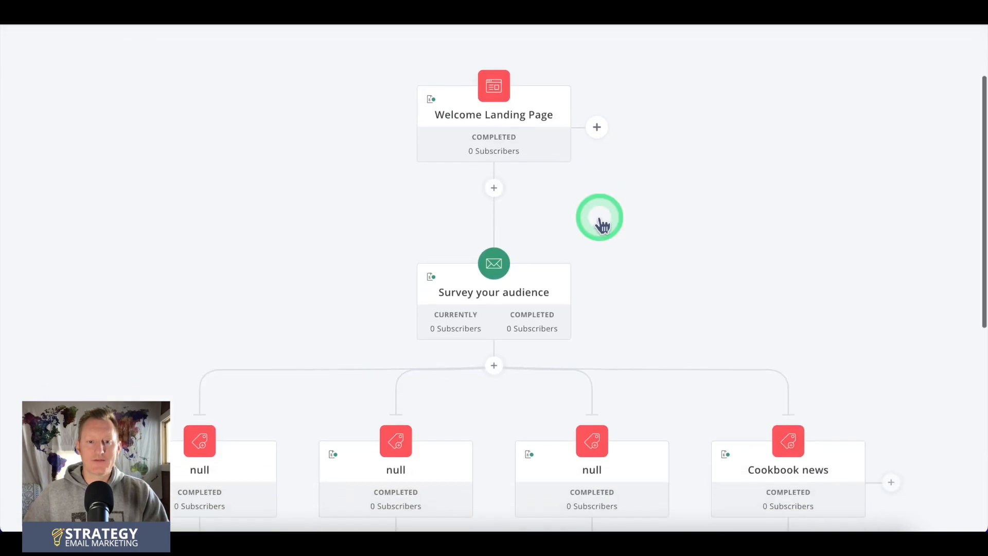
Step: Examine the automation's flow from the landing page through the tags to the welcome sequences, and view the event options beside Welcome Landing Page
scroll(599, 221, down, 2)
scroll(598, 217, down, 3)
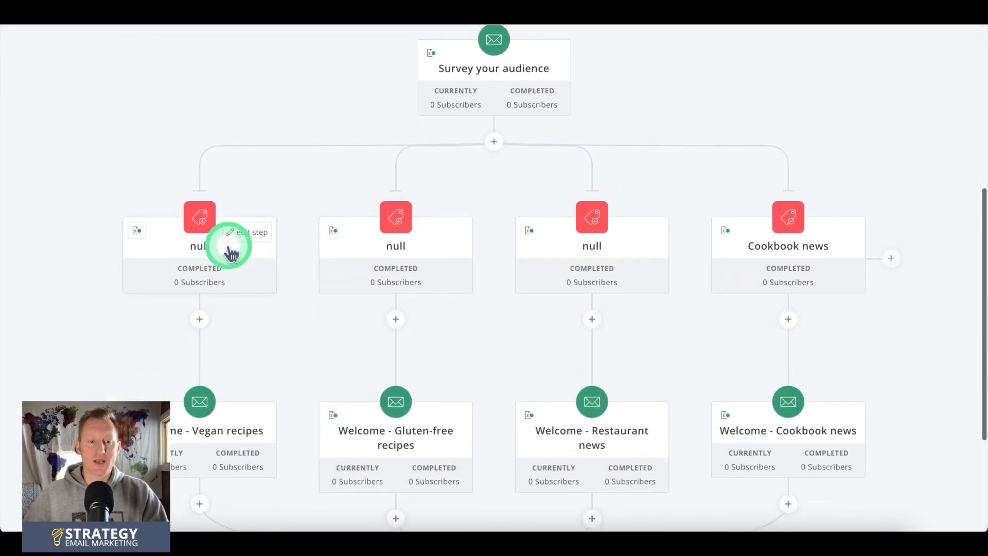
scroll(681, 226, down, 3)
scroll(681, 227, up, 9)
scroll(681, 227, up, 1)
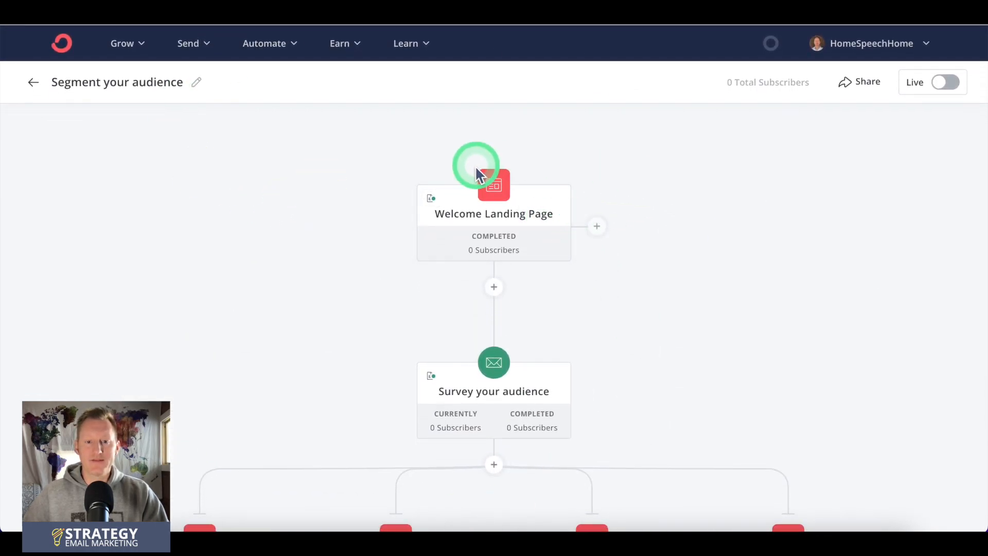
click(597, 226)
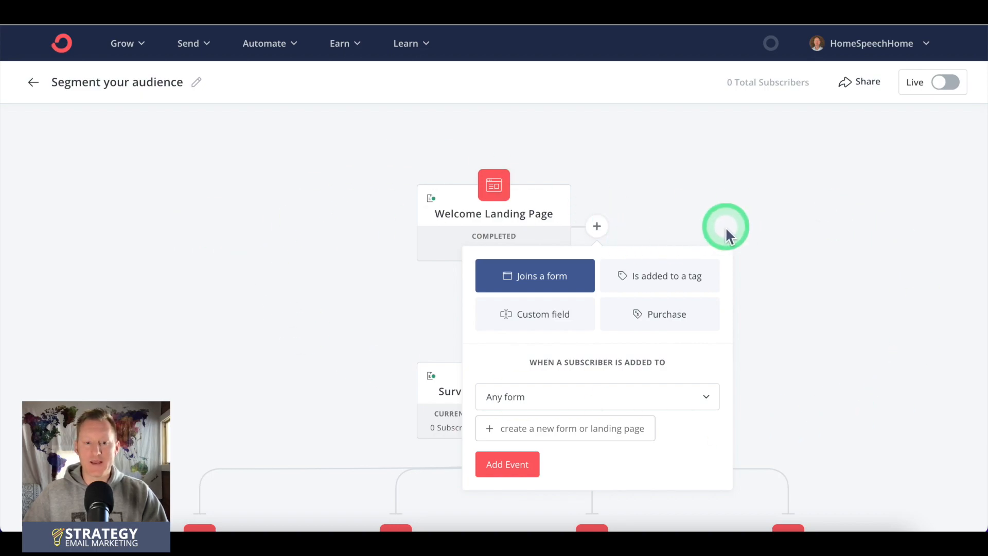
click(697, 188)
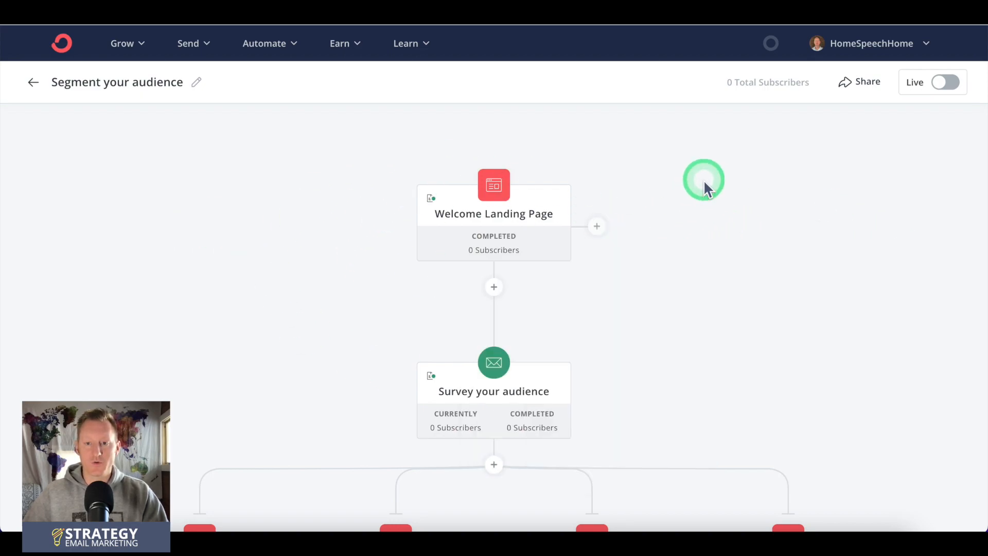
Step: Go to the automation rules and start a new rule triggered when someone subscribes to the form "Abbey landing page"
click(261, 44)
click(303, 168)
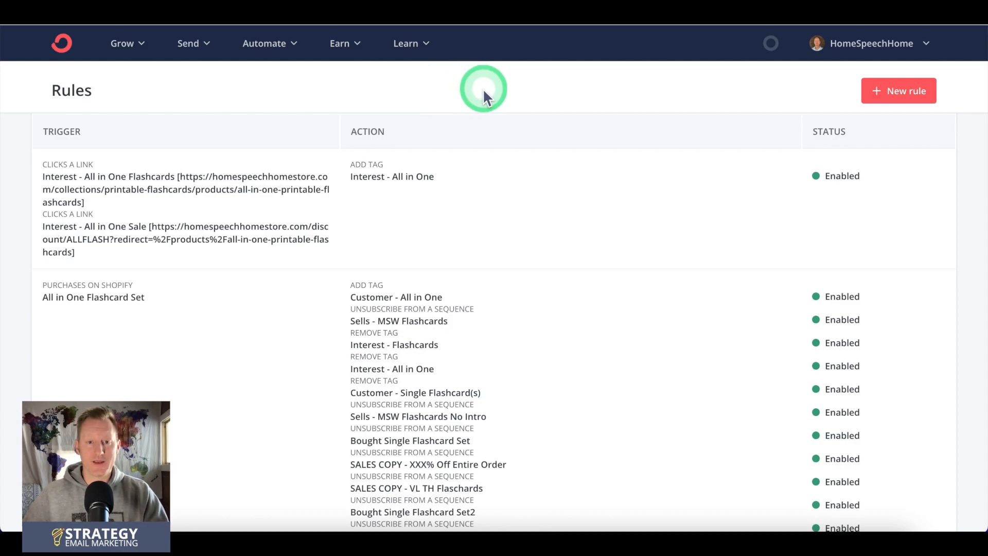
click(882, 91)
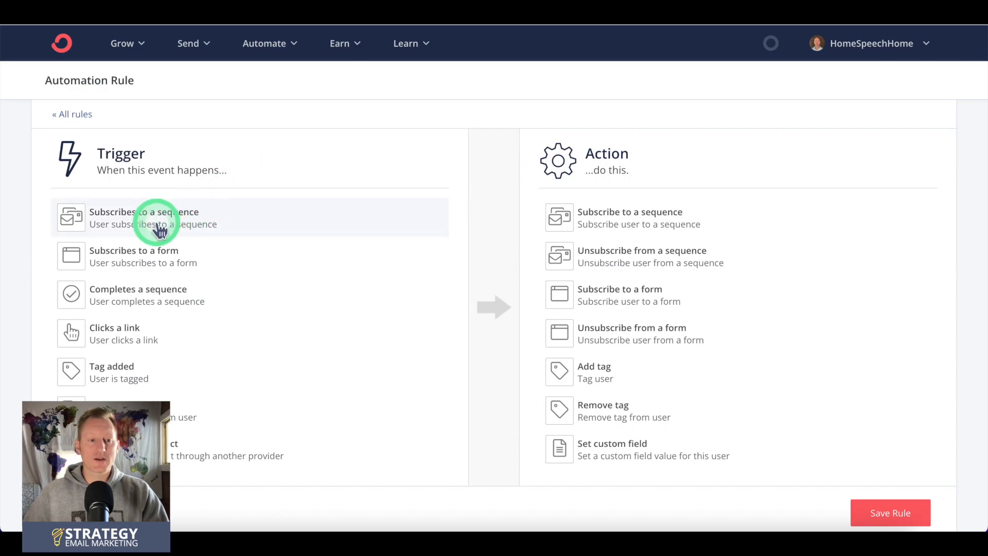
click(145, 255)
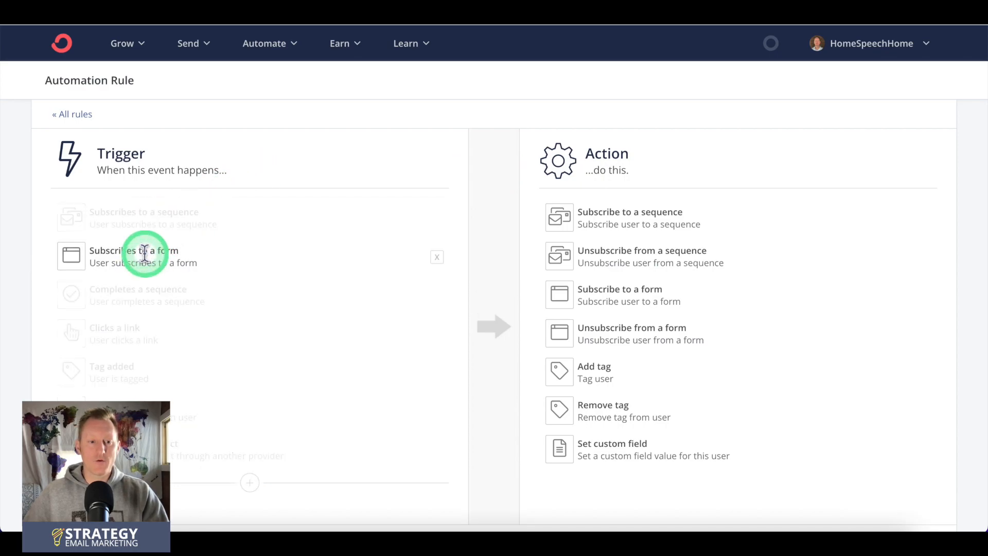
click(149, 271)
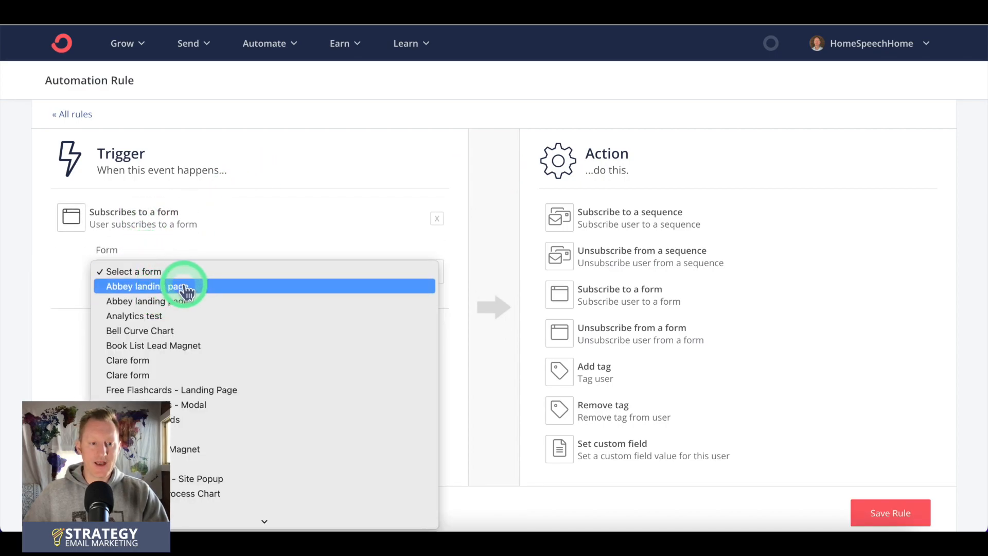
click(162, 286)
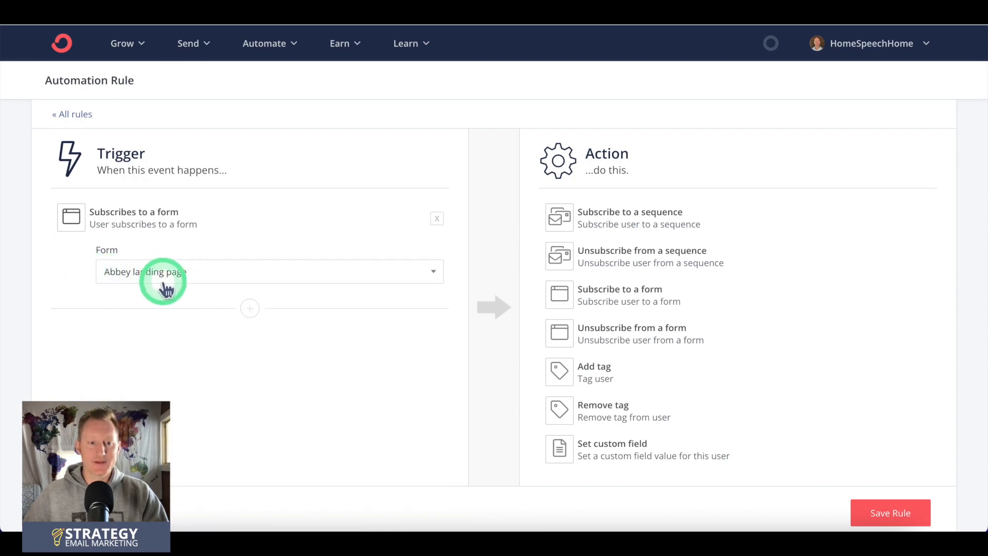
Step: Set the rule's action to subscribe the user to the sequence "Sequence (2)"
click(600, 218)
click(617, 269)
scroll(625, 293, down, 10)
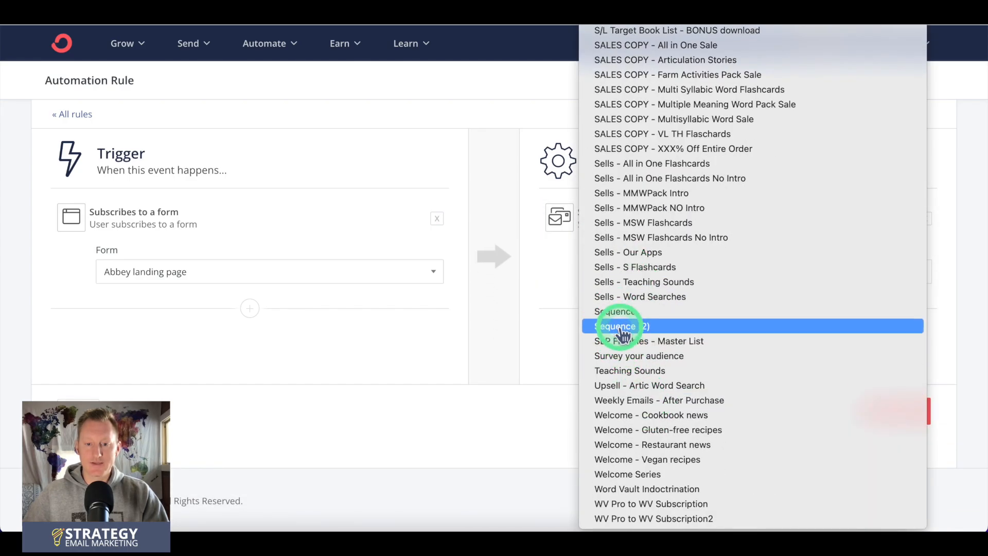
click(622, 328)
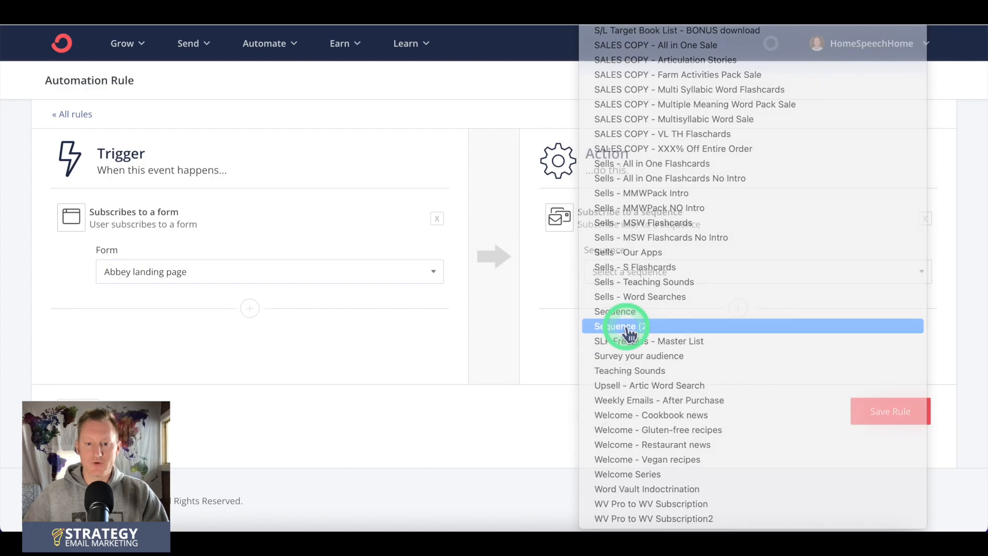
click(908, 418)
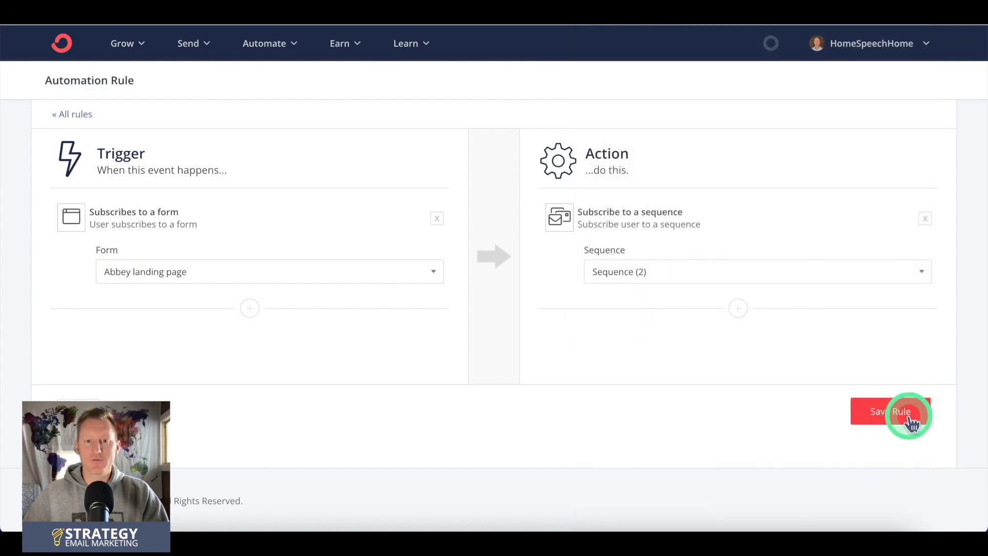
Step: Examine the options for adding a second action to the automation rule
click(738, 308)
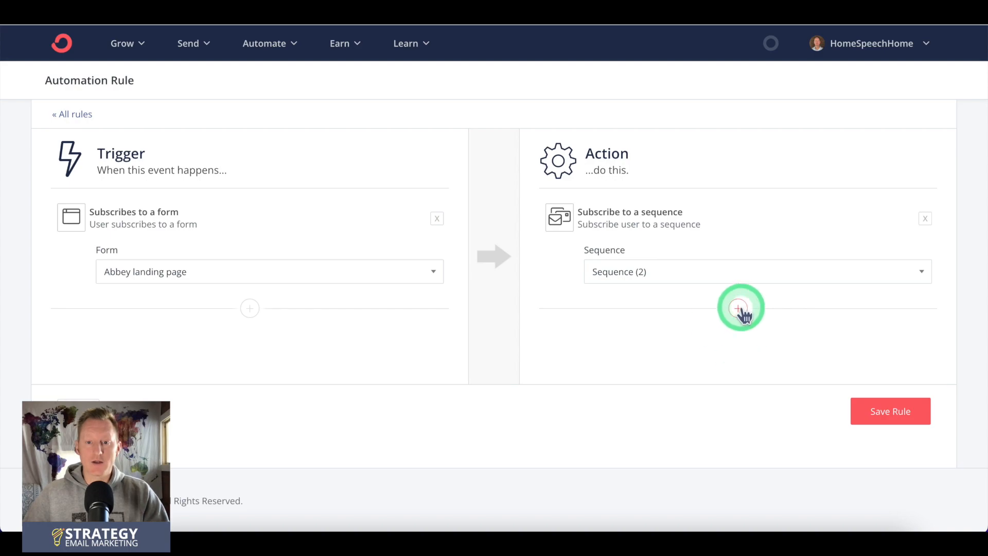
scroll(702, 319, down, 3)
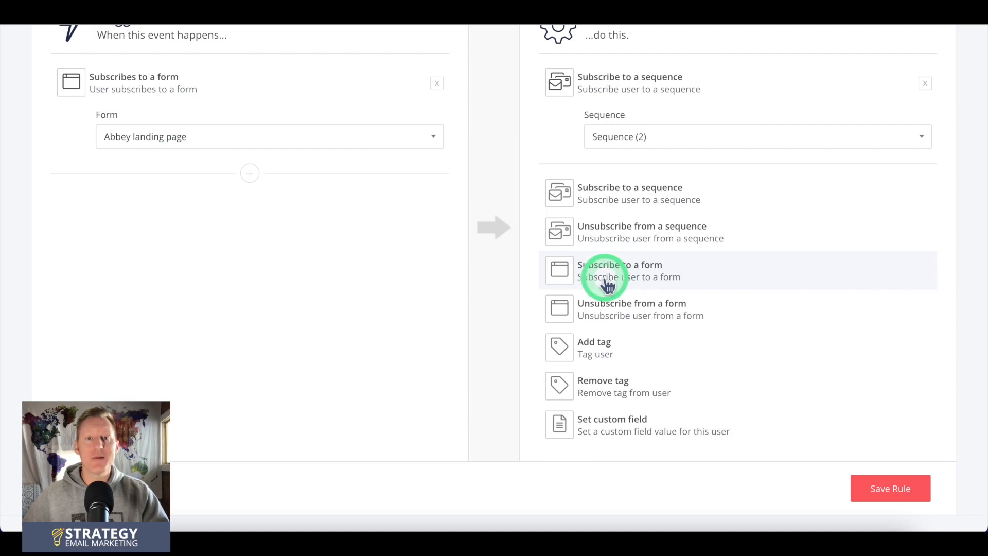
scroll(607, 285, up, 2)
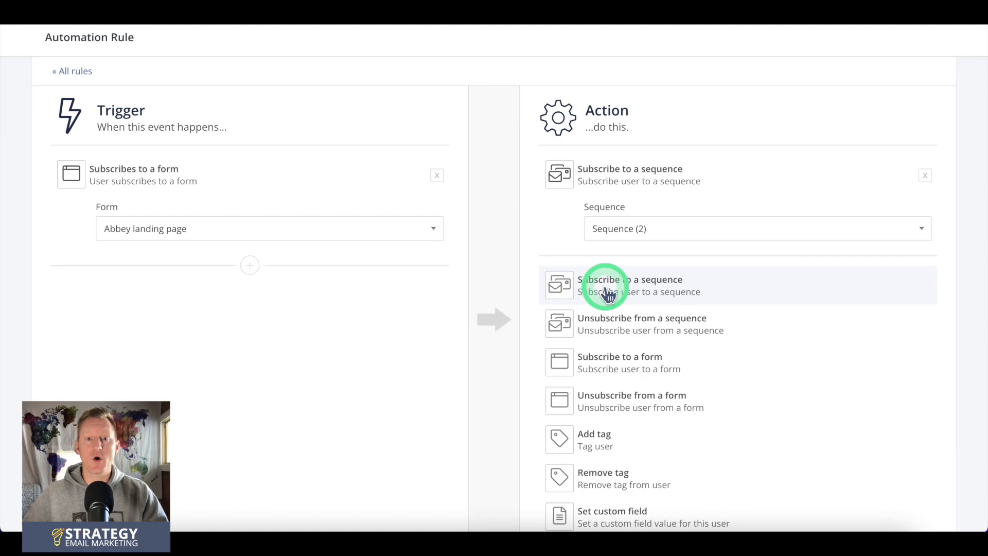
scroll(608, 288, down, 3)
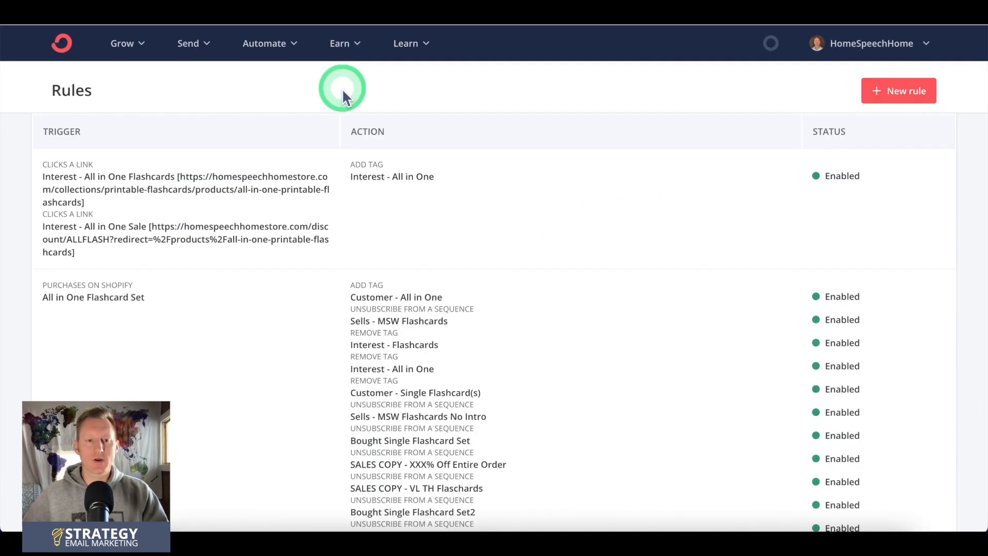
Step: Go to the products and start a new one named "Product 1" with the pay-once Product type
click(343, 44)
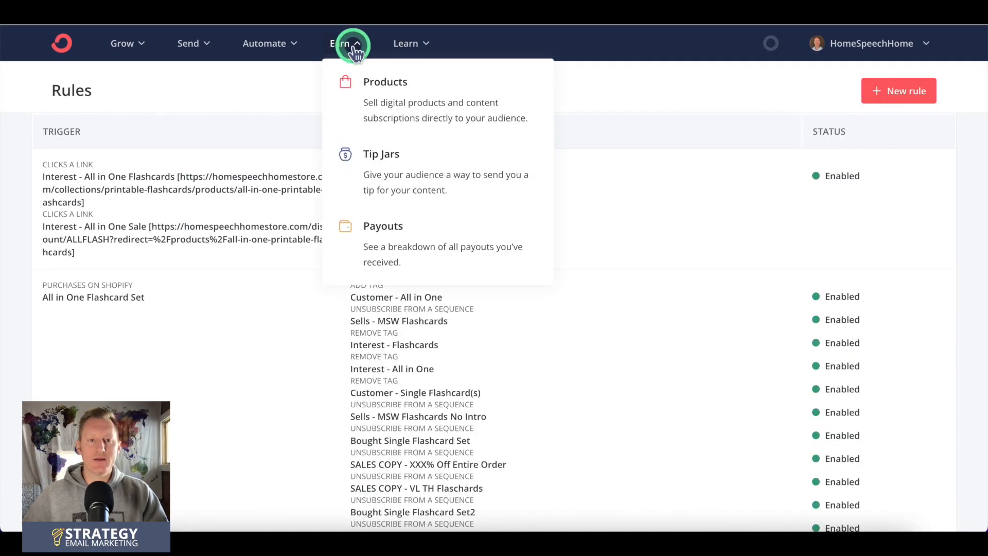
click(398, 99)
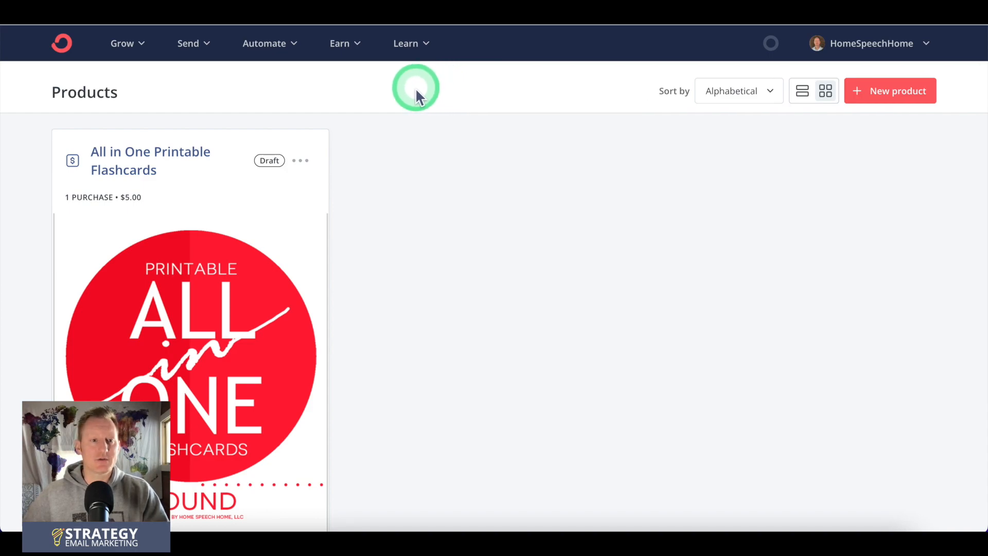
click(866, 91)
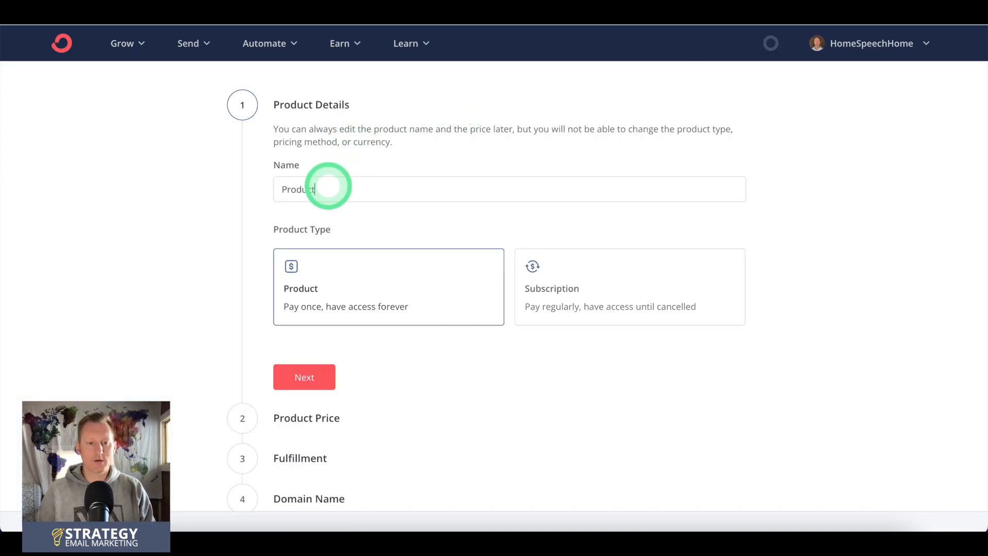
click(539, 300)
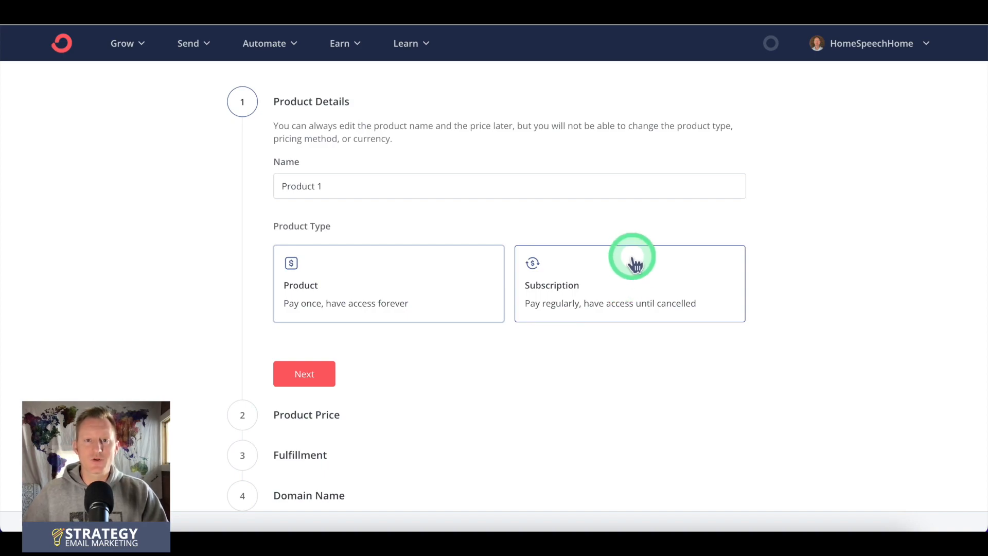
scroll(636, 265, down, 1)
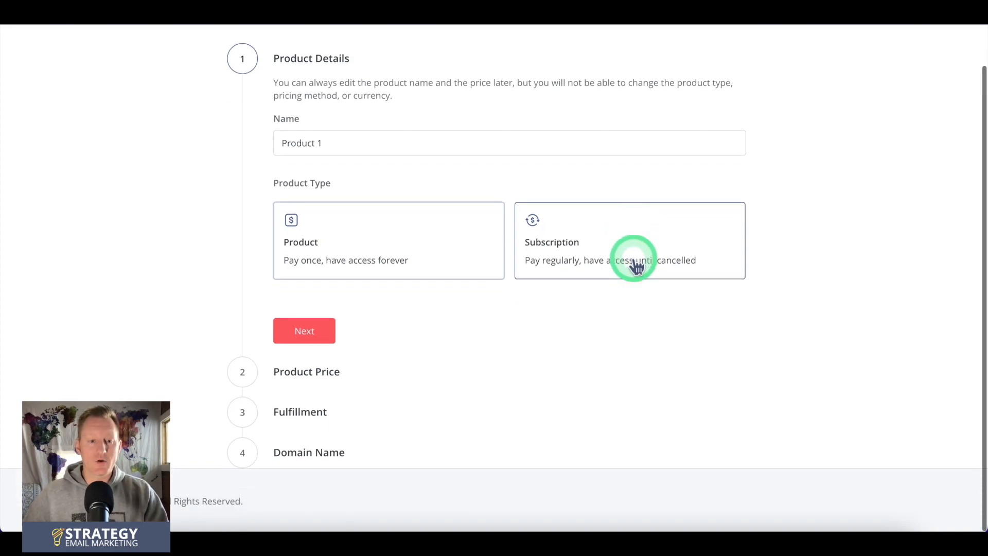
click(322, 332)
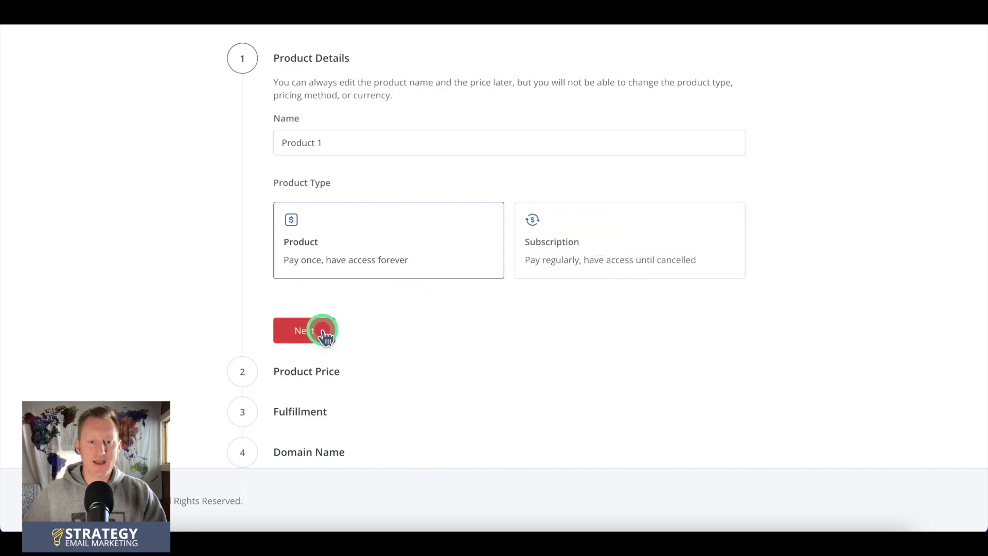
Step: Give the product a standard one-time price of $10.00 in US dollars, with customer quantity choice switched off
click(282, 379)
click(293, 378)
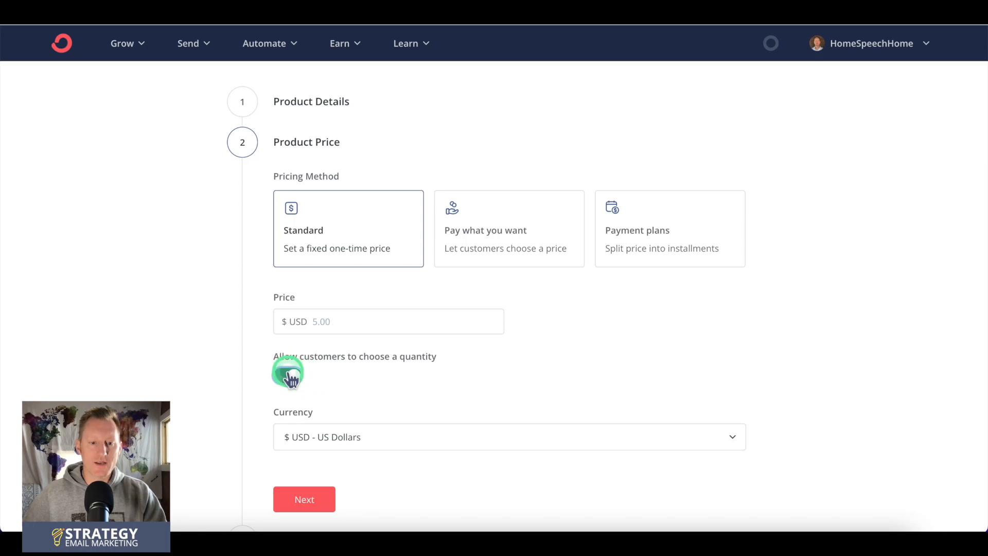
scroll(387, 382, down, 1)
scroll(387, 382, down, 2)
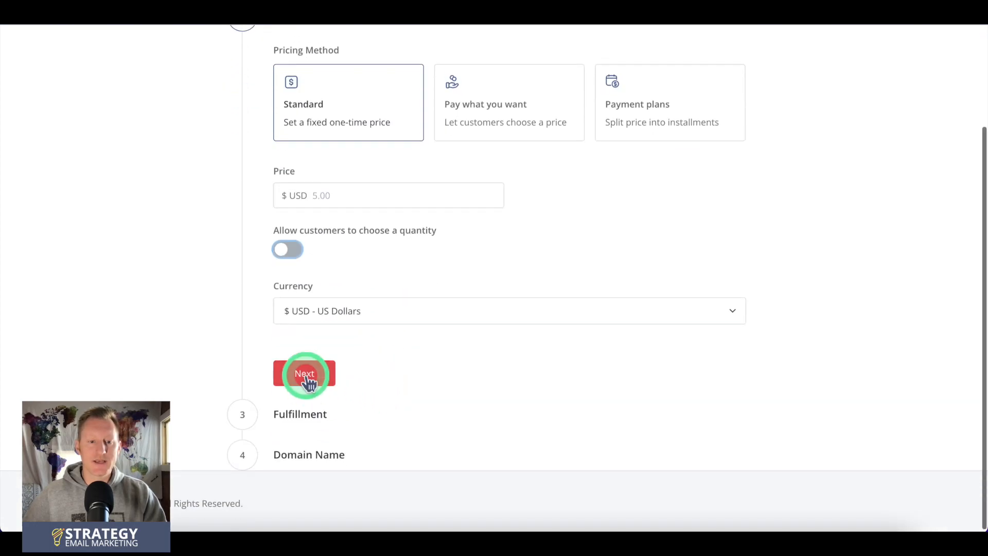
click(304, 375)
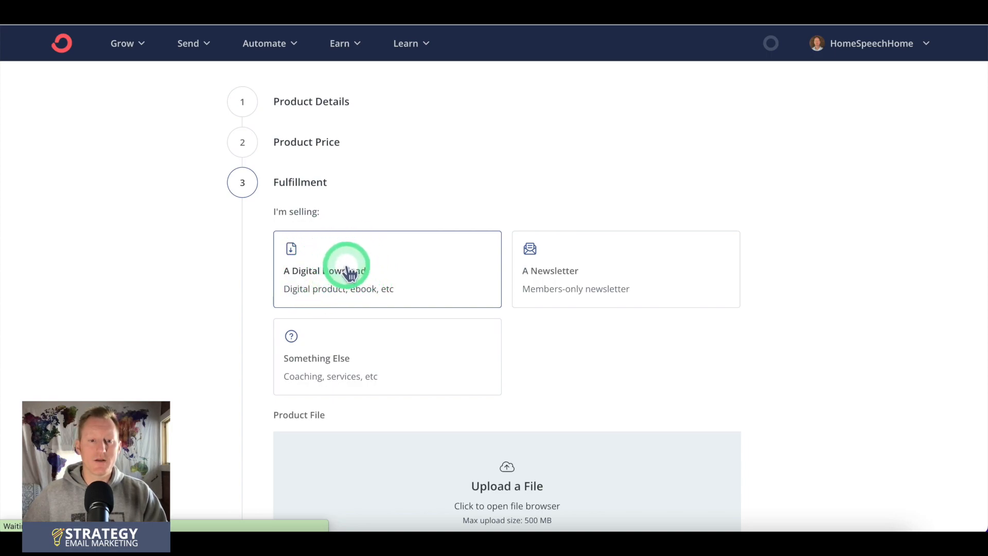
Step: Choose Something Else as the product's fulfillment and finish creating the product
scroll(360, 291, down, 2)
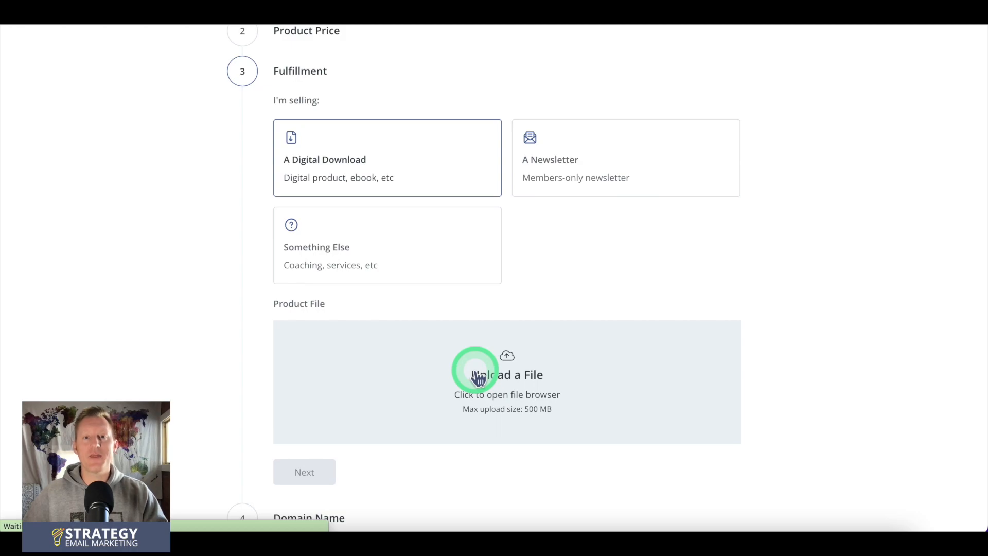
scroll(477, 378, down, 1)
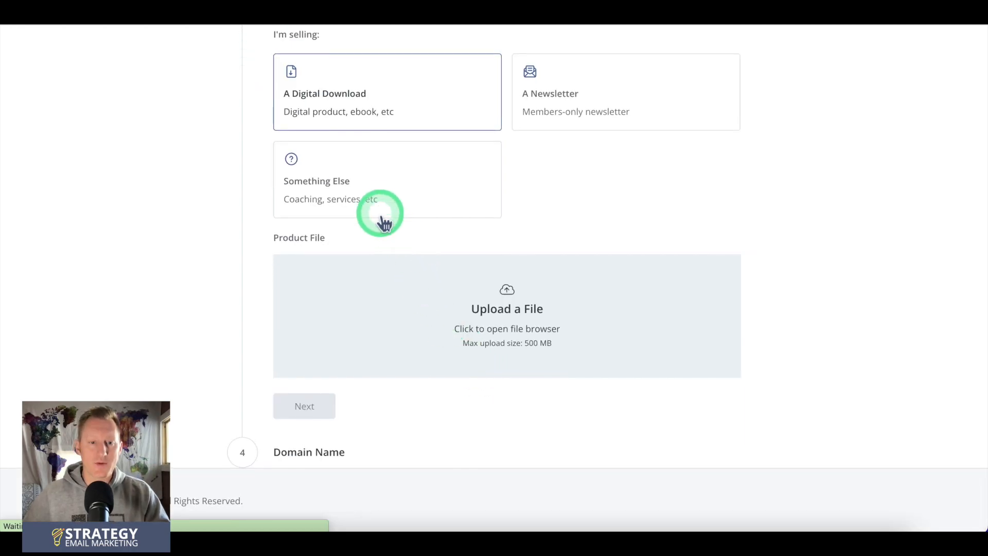
click(404, 197)
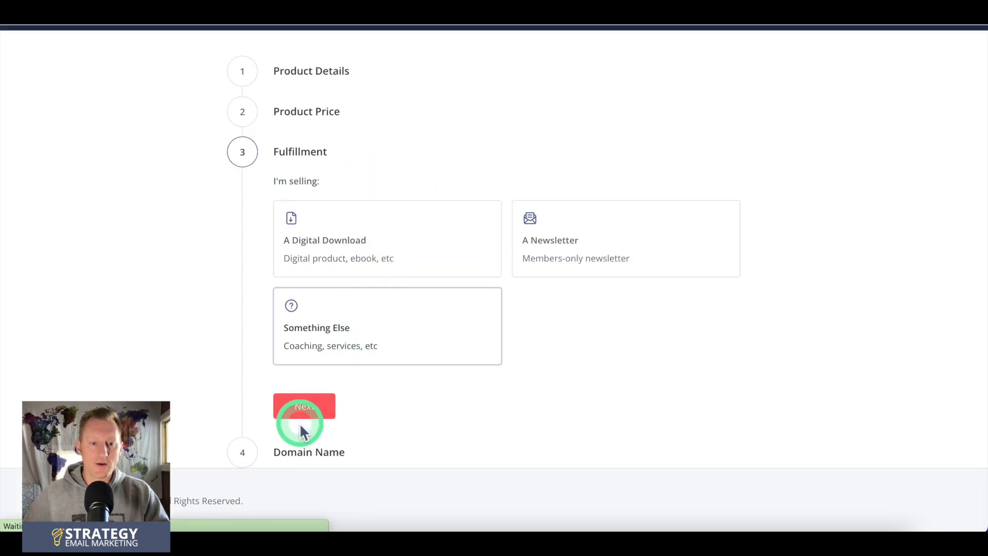
click(314, 409)
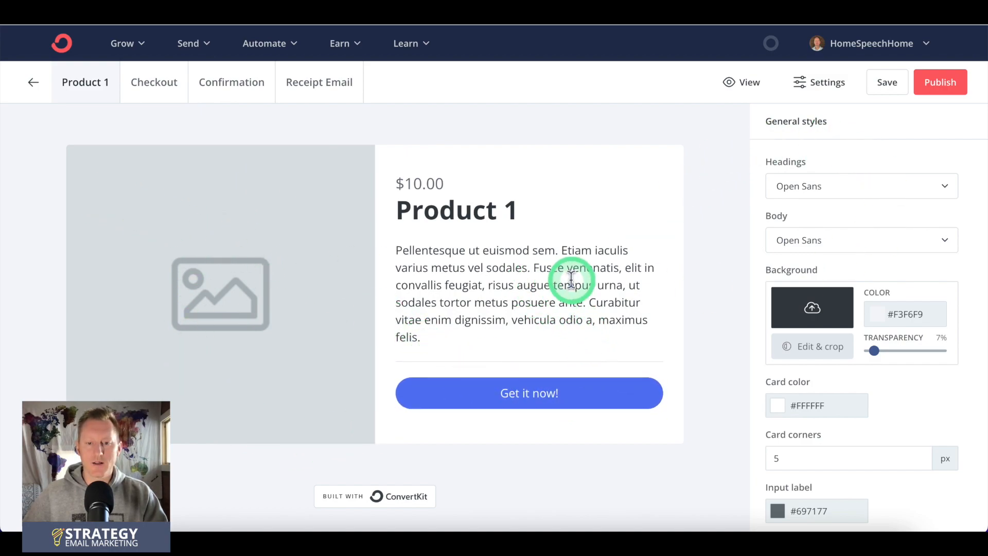
Step: Publish Product 1 and view its embed code and share link
drag(421, 250, 530, 320)
click(736, 282)
click(940, 82)
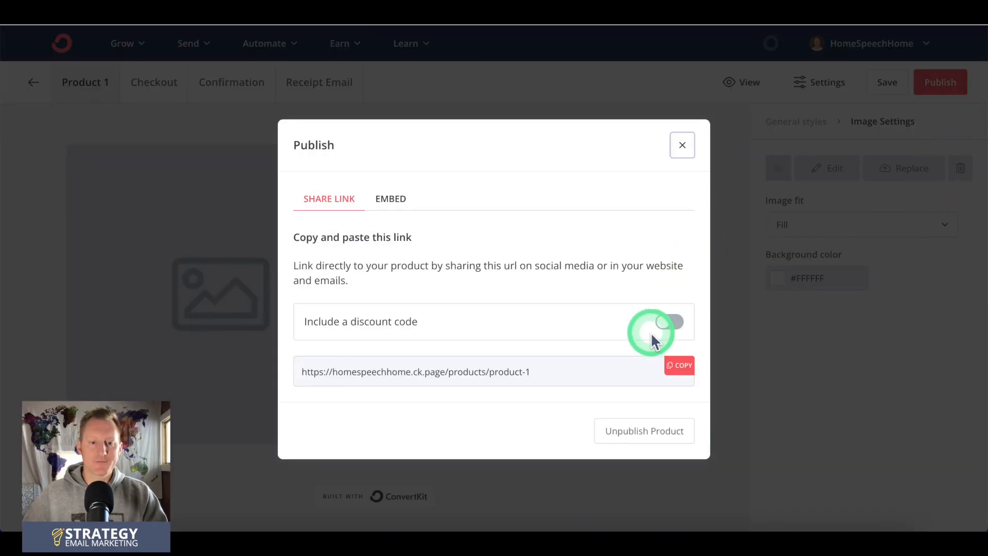
click(394, 201)
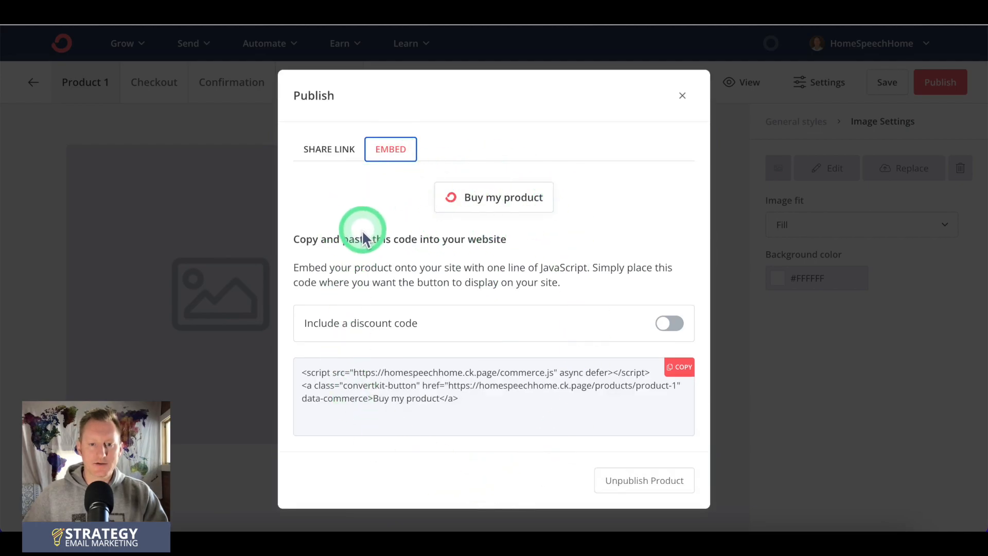
click(334, 150)
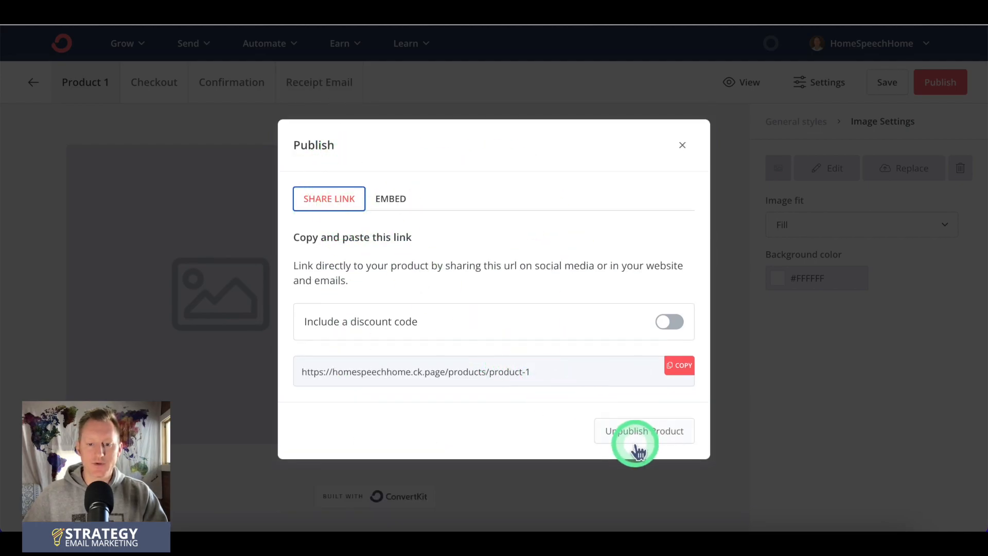
click(682, 145)
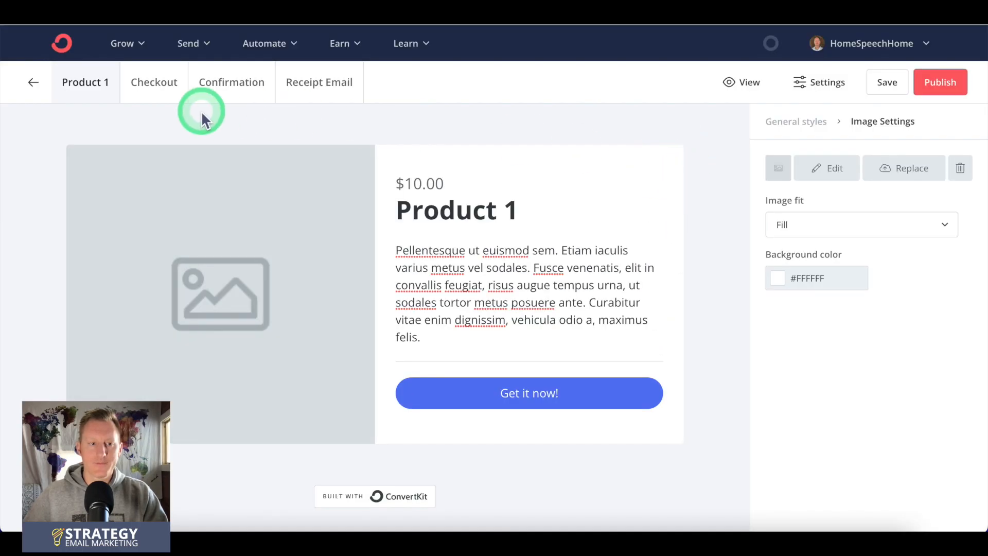
Step: Return to the product list, open All in One Printable Flashcards and publish it
click(32, 83)
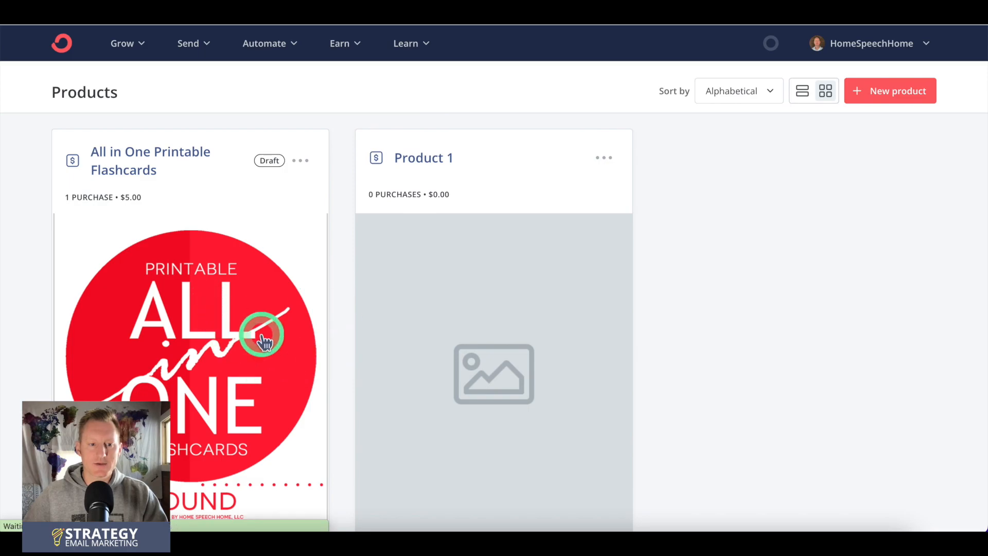
click(313, 369)
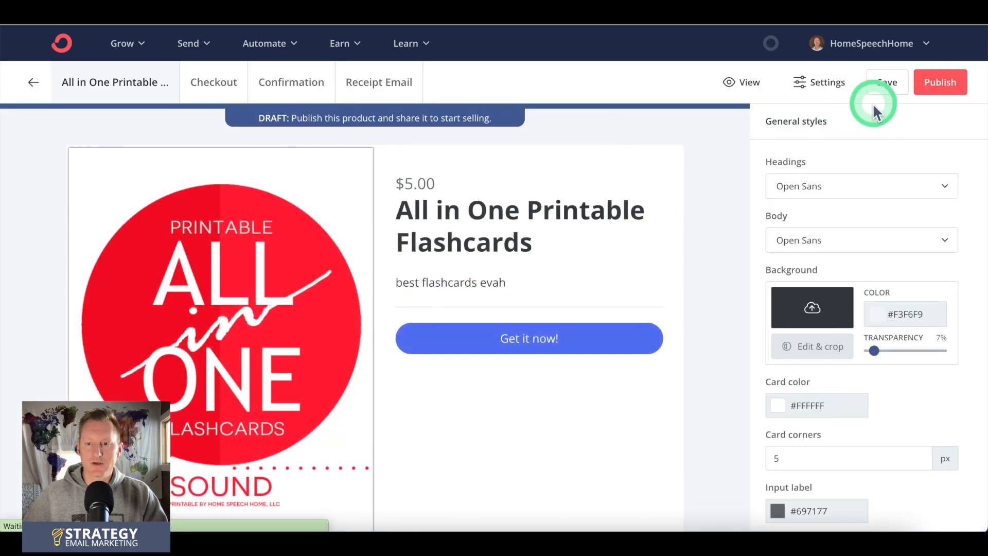
click(940, 82)
click(355, 363)
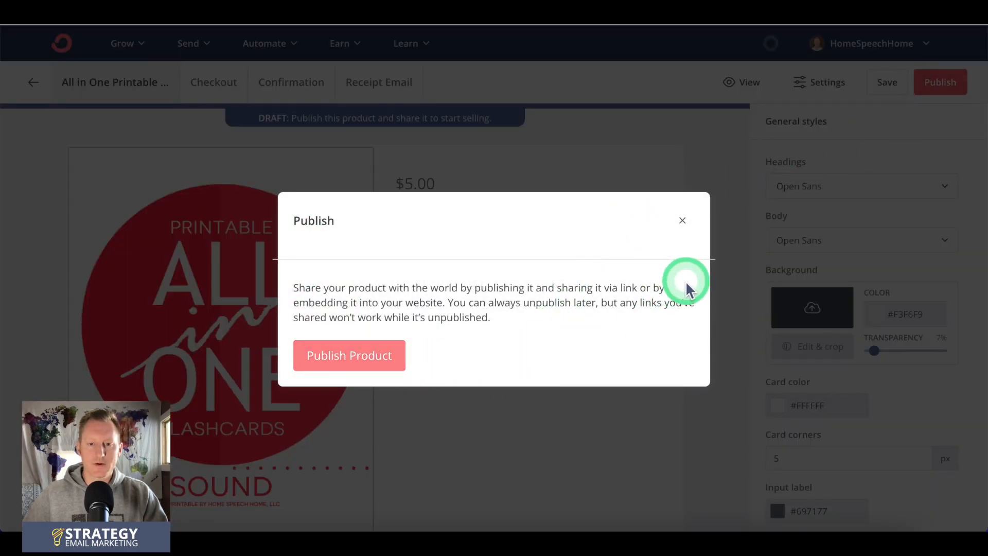
click(679, 365)
click(683, 145)
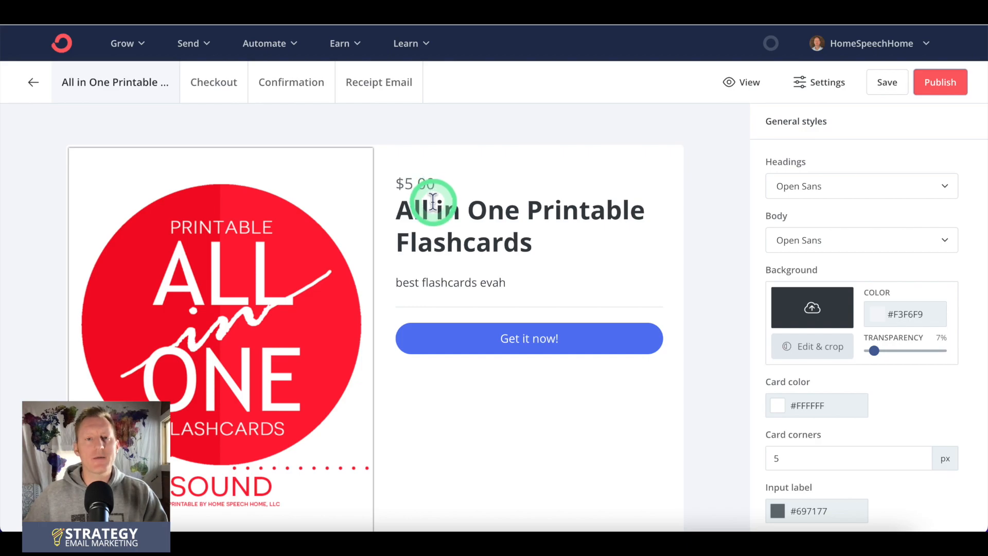
Step: View the earning options and open the HSH Newsletter Tip Jar from the tip jars
click(340, 46)
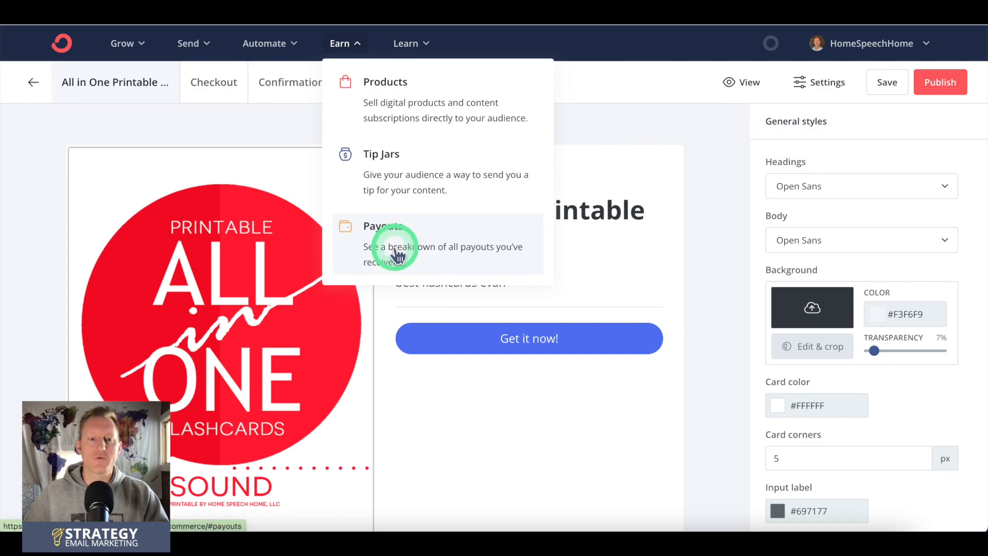
click(349, 46)
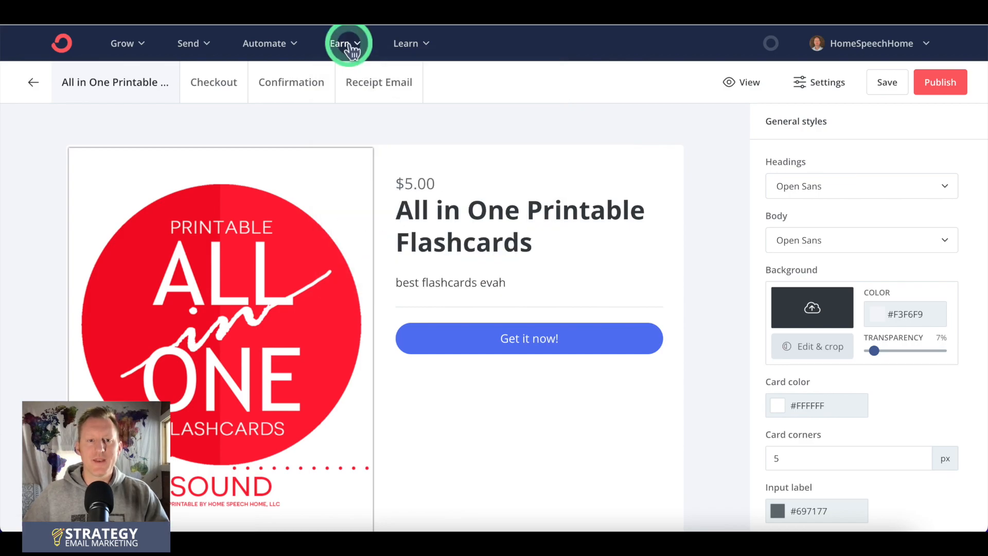
click(380, 163)
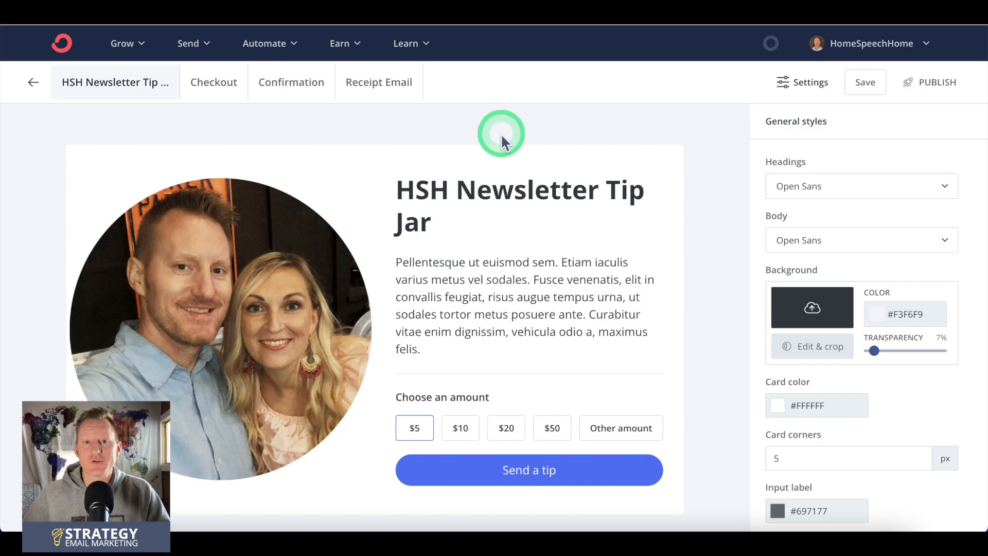
Step: Open the automation integrations page and look through the full list of available third-party services, including Shopify, Podia and WordPress
mouse_move(271, 44)
click(517, 100)
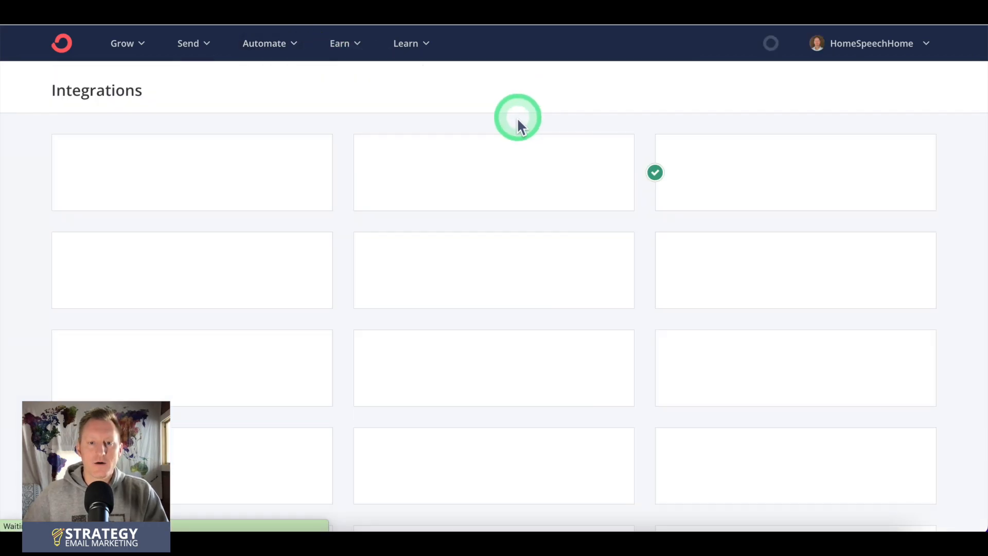
scroll(512, 110, down, 5)
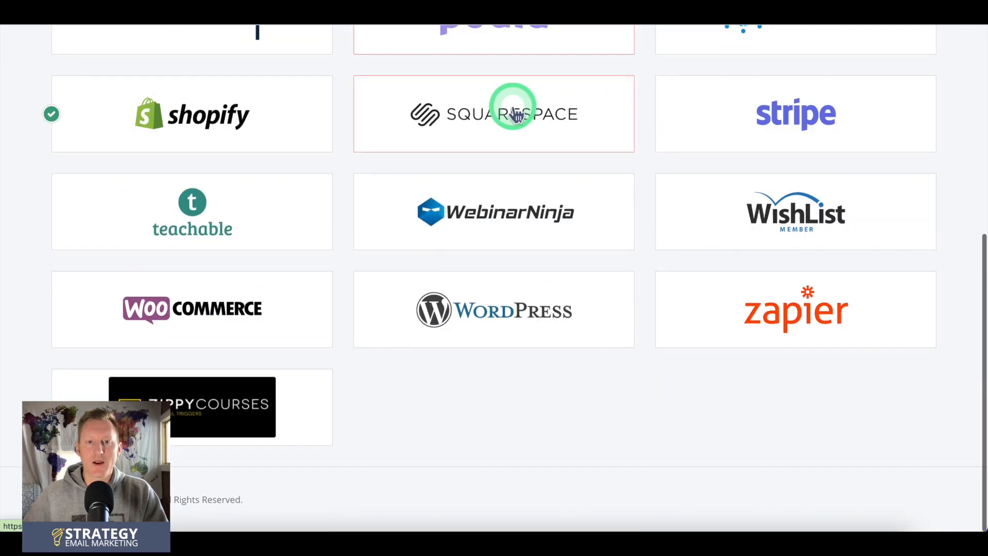
scroll(516, 114, up, 6)
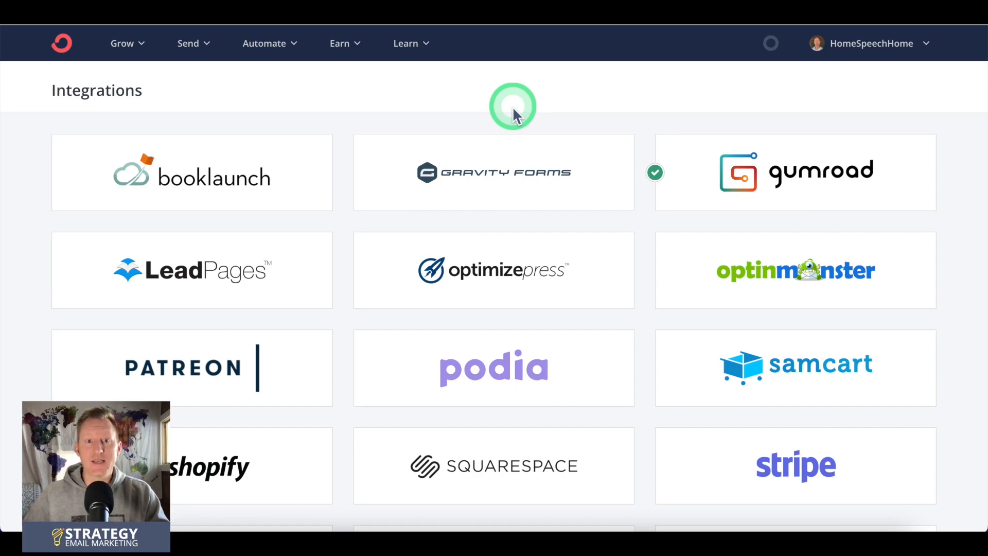
scroll(187, 125, down, 6)
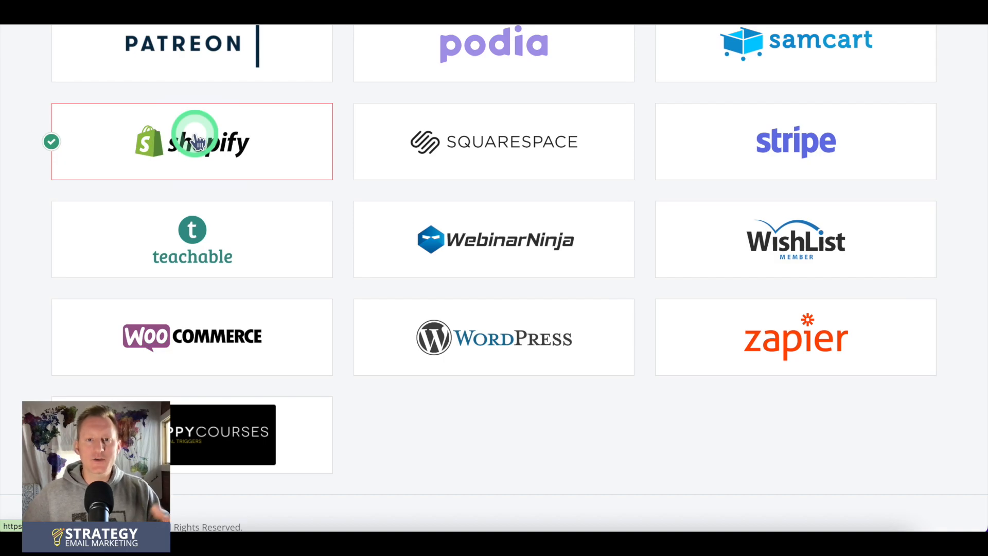
scroll(486, 155, up, 4)
scroll(486, 155, down, 5)
scroll(486, 155, up, 2)
scroll(487, 158, up, 2)
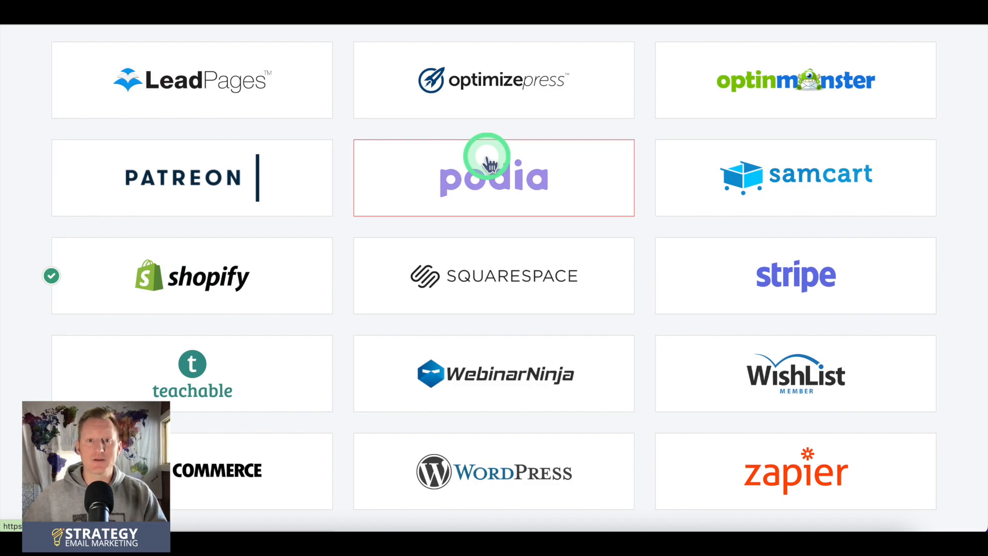
scroll(230, 100, down, 3)
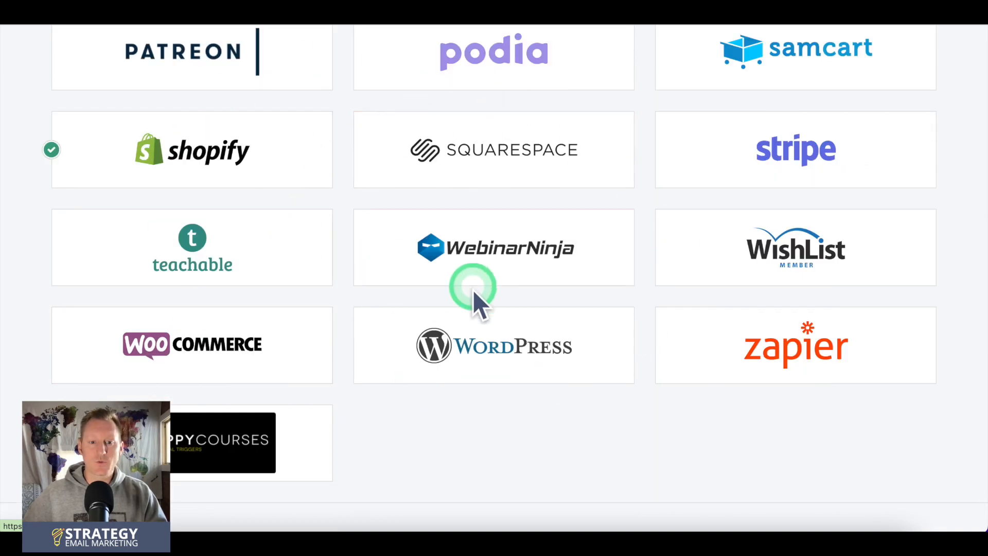
scroll(518, 201, up, 6)
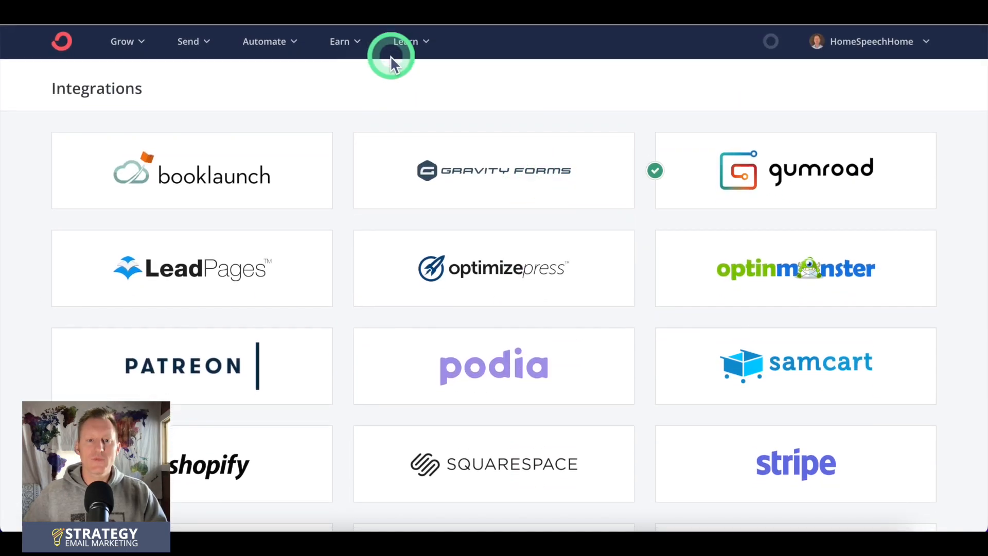
Step: View the learning resources on offer: Documentation, Community and Creator University
click(408, 45)
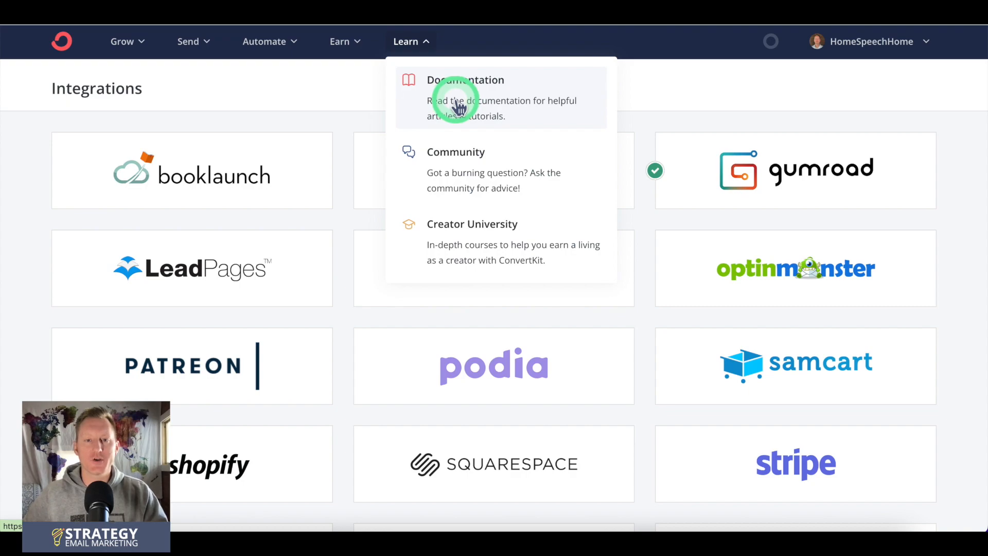